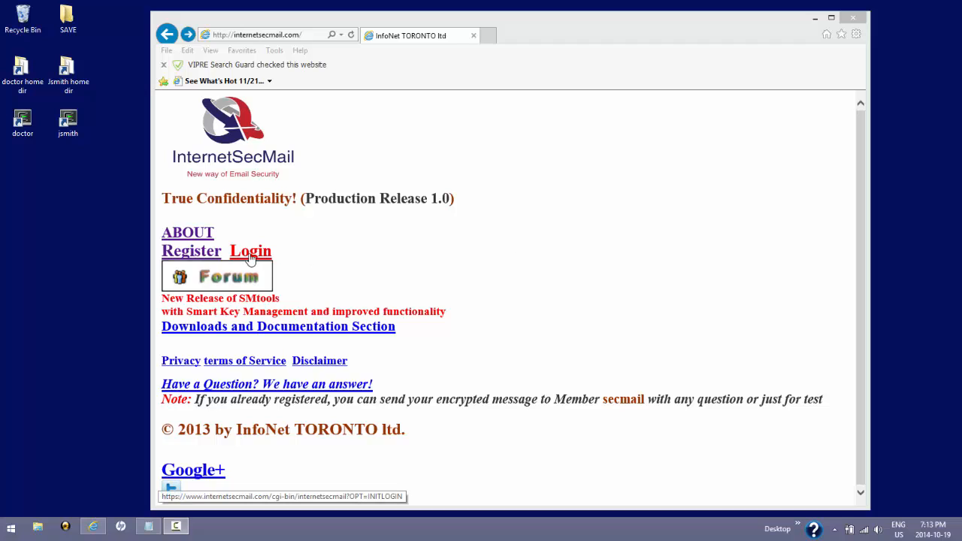
Step: Log in to InternetSecMail with the member name and account password
{"action": "left_click", "coordinate": [251, 257]}
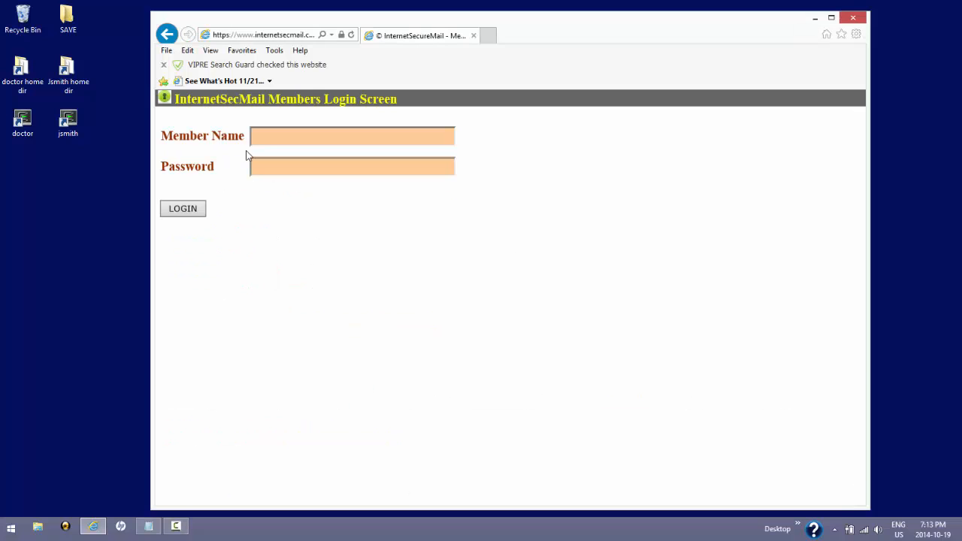
{"action": "left_click", "coordinate": [273, 136]}
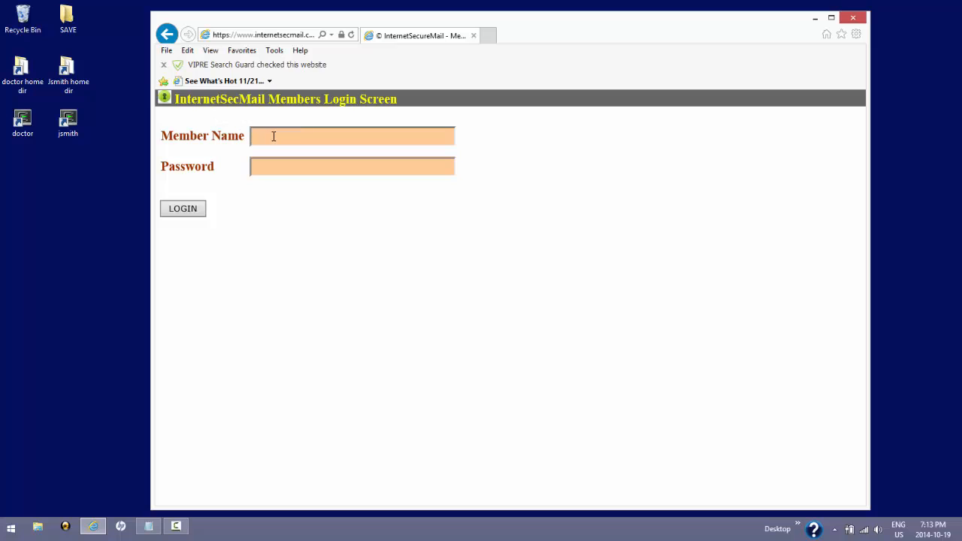
{"action": "left_click", "coordinate": [300, 167]}
{"action": "type", "text": "password"}
{"action": "left_click", "coordinate": [193, 210]}
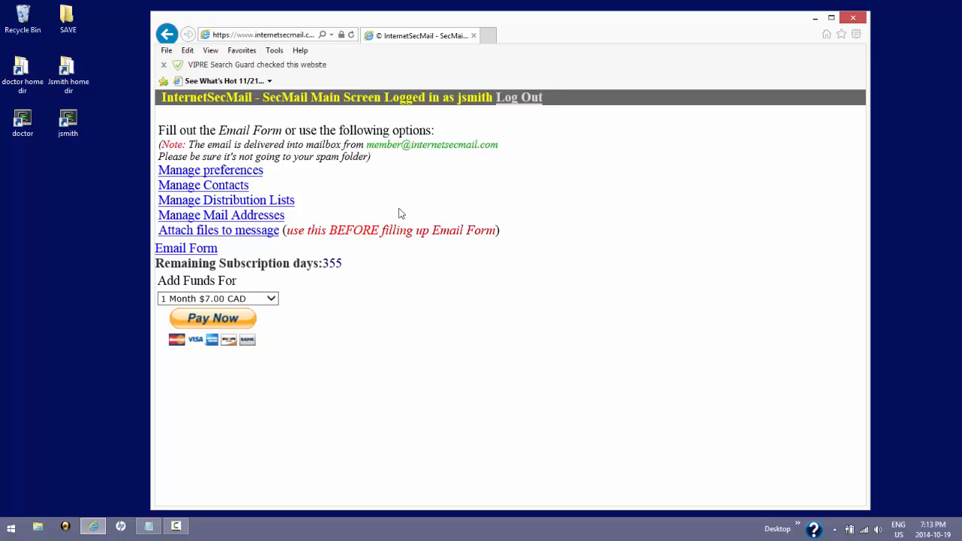
Step: Expand the email form and check the Select from Contacts list without choosing anyone
{"action": "left_click", "coordinate": [200, 254]}
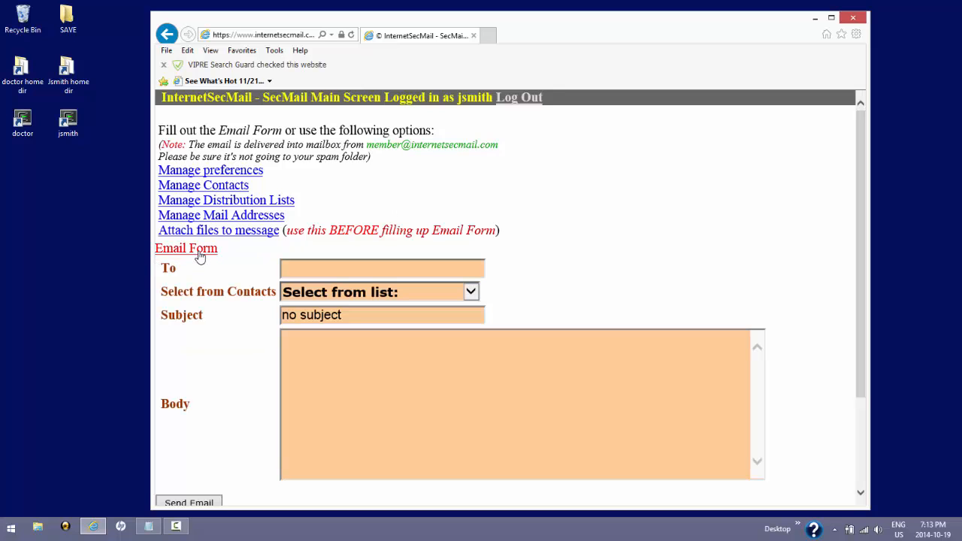
{"action": "left_click", "coordinate": [293, 271]}
{"action": "left_click", "coordinate": [323, 297]}
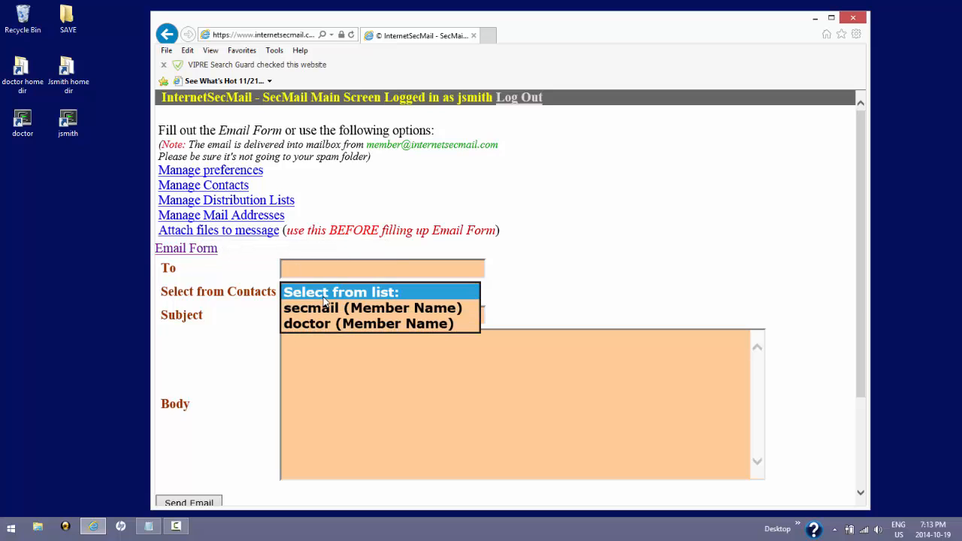
{"action": "left_click", "coordinate": [242, 281]}
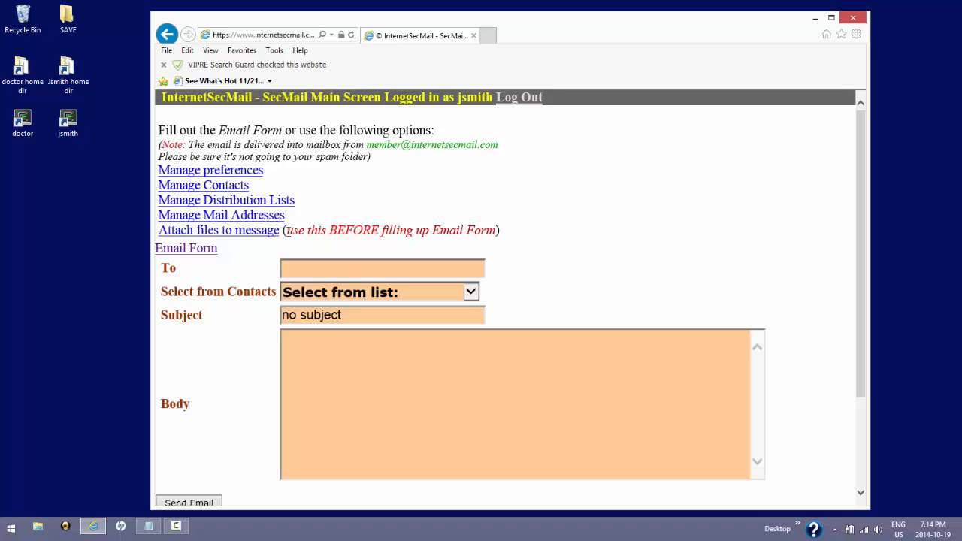
Step: Highlight the note about attaching files, then scroll down and back up the page
{"action": "left_click_drag", "start_coordinate": [288, 232], "coordinate": [487, 233]}
{"action": "left_click", "coordinate": [548, 239]}
{"action": "scroll", "coordinate": [598, 284], "scroll_direction": "down", "scroll_amount": 3}
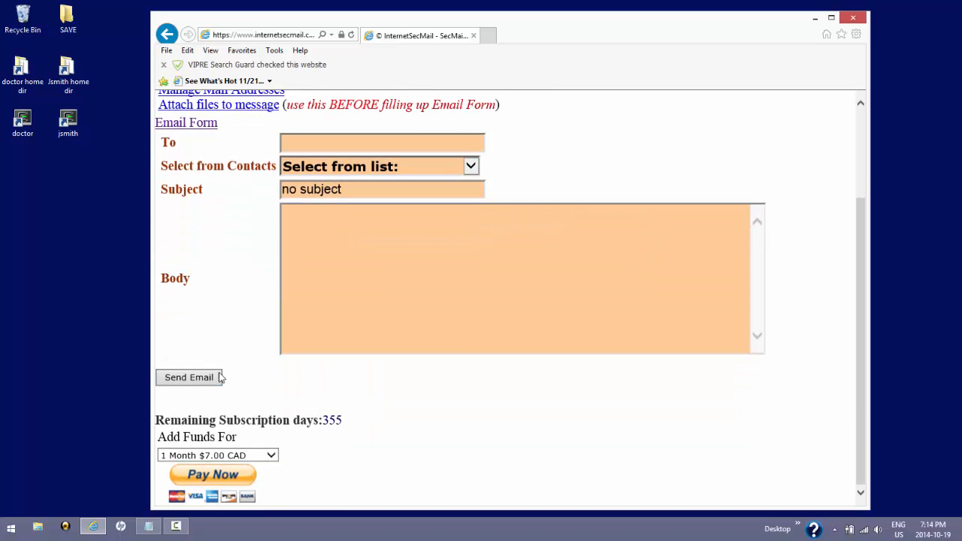
{"action": "scroll", "coordinate": [251, 284], "scroll_direction": "up", "scroll_amount": 3}
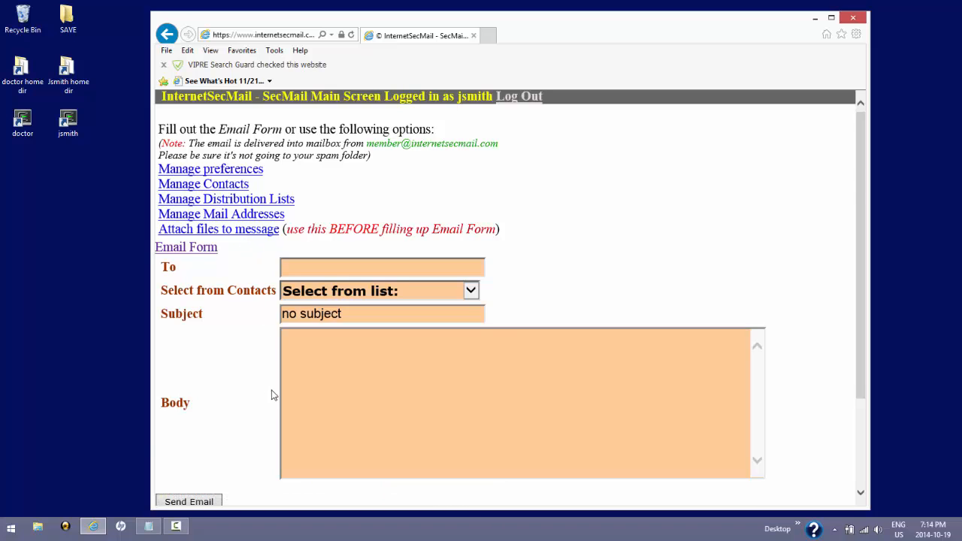
{"action": "scroll", "coordinate": [267, 391], "scroll_direction": "down", "scroll_amount": 3}
{"action": "scroll", "coordinate": [286, 300], "scroll_direction": "up", "scroll_amount": 3}
Step: Open the preferences in a new tab and highlight the member name and email domain
{"action": "left_click", "coordinate": [255, 170]}
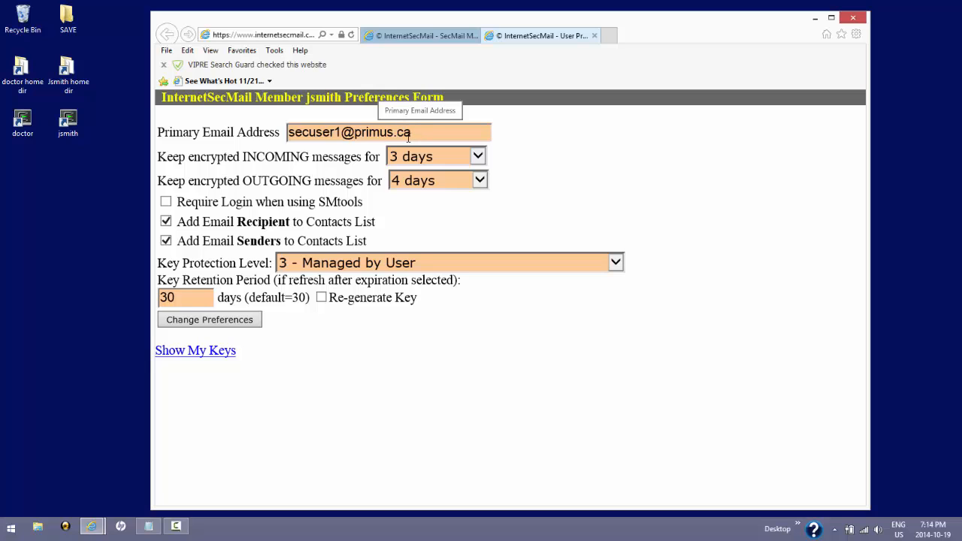
{"action": "left_click_drag", "start_coordinate": [304, 98], "coordinate": [343, 98]}
{"action": "left_click_drag", "start_coordinate": [426, 131], "coordinate": [285, 132]}
{"action": "left_click", "coordinate": [277, 133]}
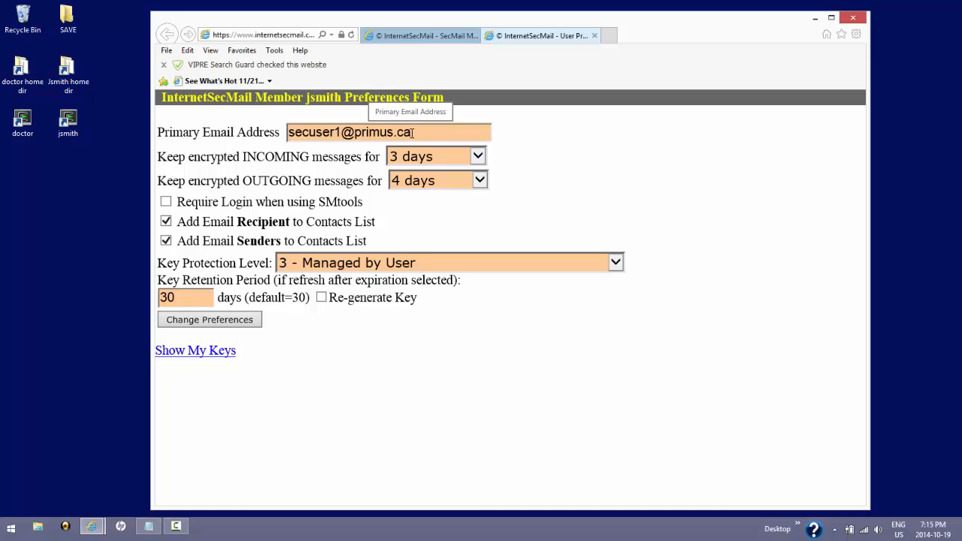
Step: Highlight the whole primary email address, then the INCOMING and OUTGOING labels
{"action": "left_click_drag", "start_coordinate": [413, 133], "coordinate": [272, 132]}
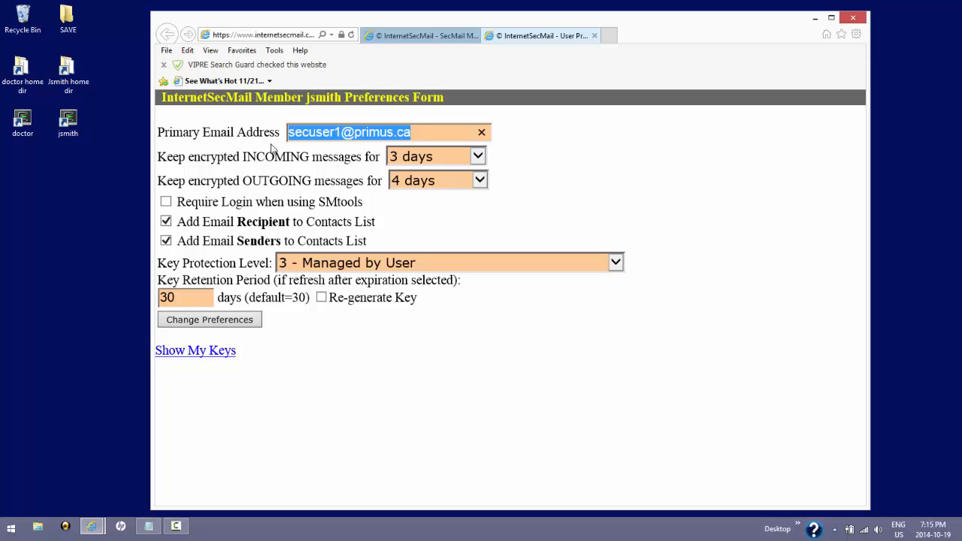
{"action": "left_click", "coordinate": [274, 148]}
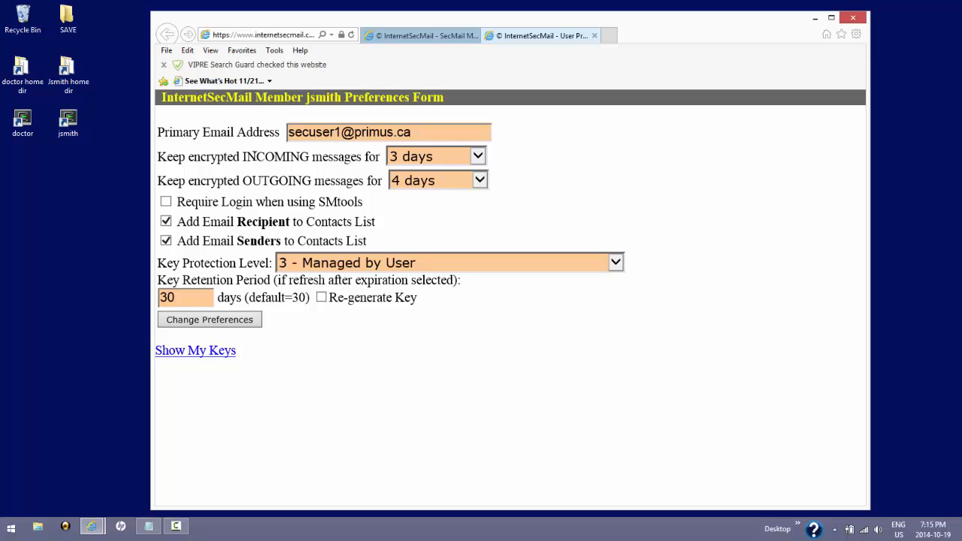
{"action": "left_click_drag", "start_coordinate": [242, 157], "coordinate": [311, 157]}
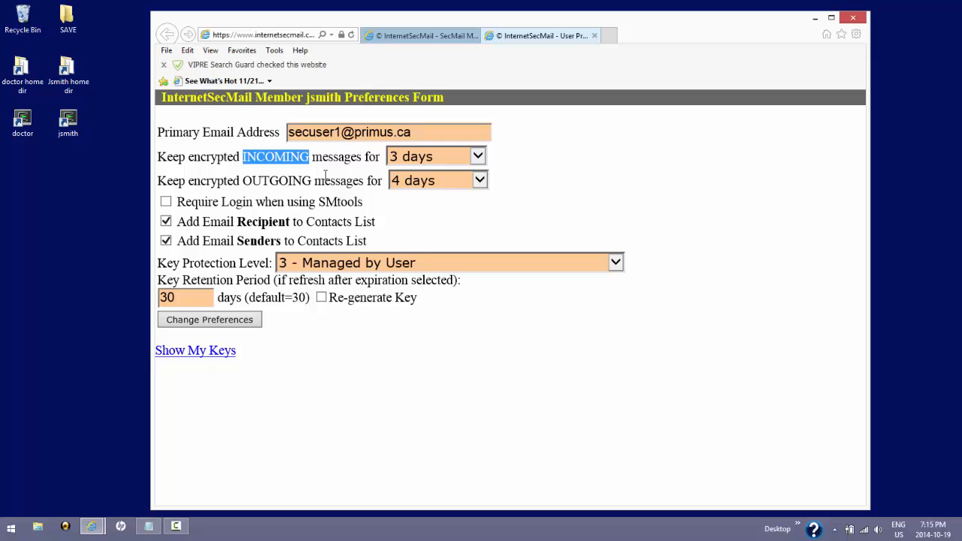
{"action": "left_click_drag", "start_coordinate": [244, 181], "coordinate": [310, 180]}
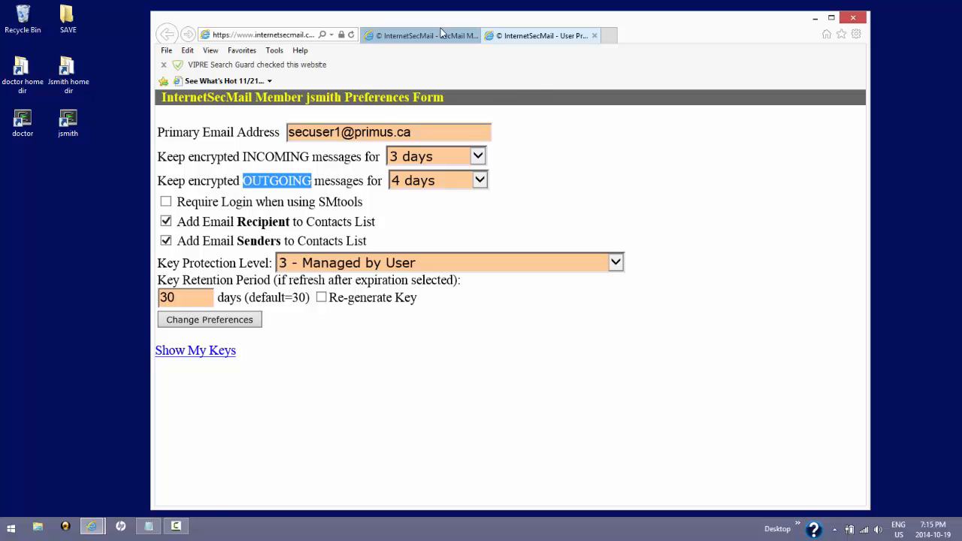
{"action": "left_click", "coordinate": [421, 34]}
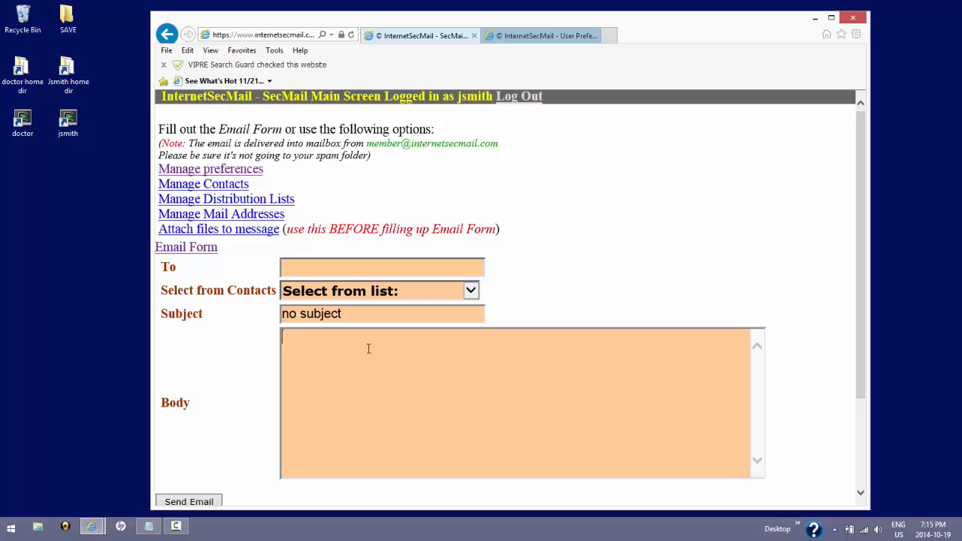
{"action": "left_click", "coordinate": [512, 36]}
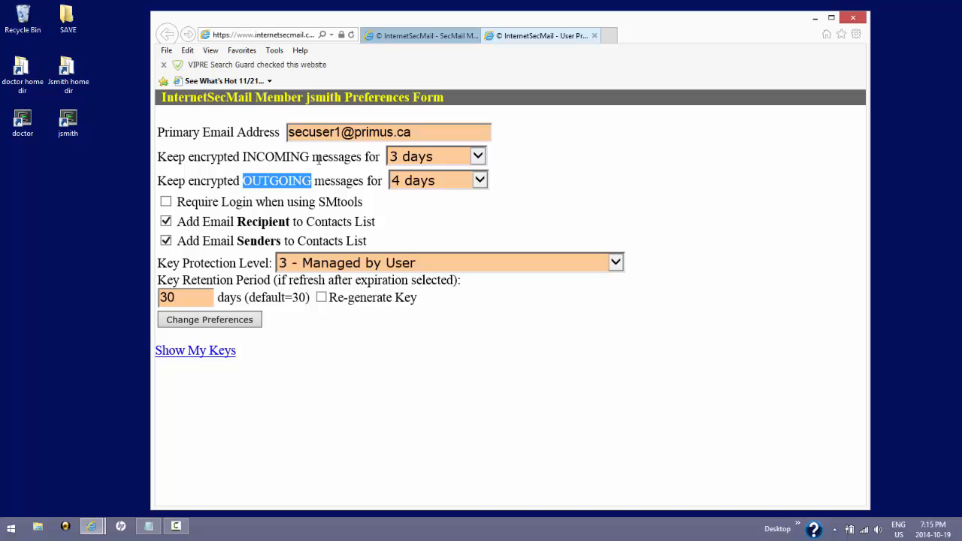
{"action": "left_click", "coordinate": [292, 158]}
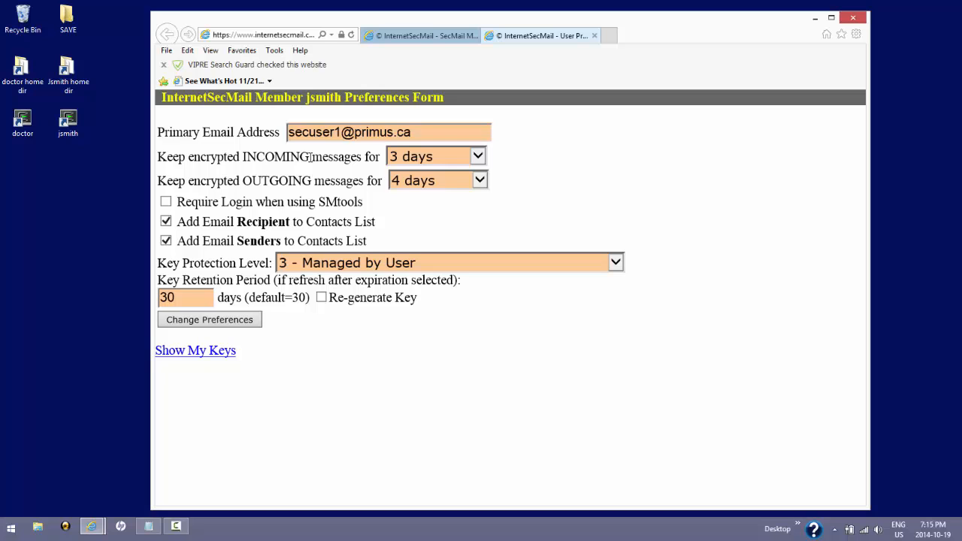
{"action": "left_click", "coordinate": [478, 158]}
{"action": "left_click", "coordinate": [478, 158]}
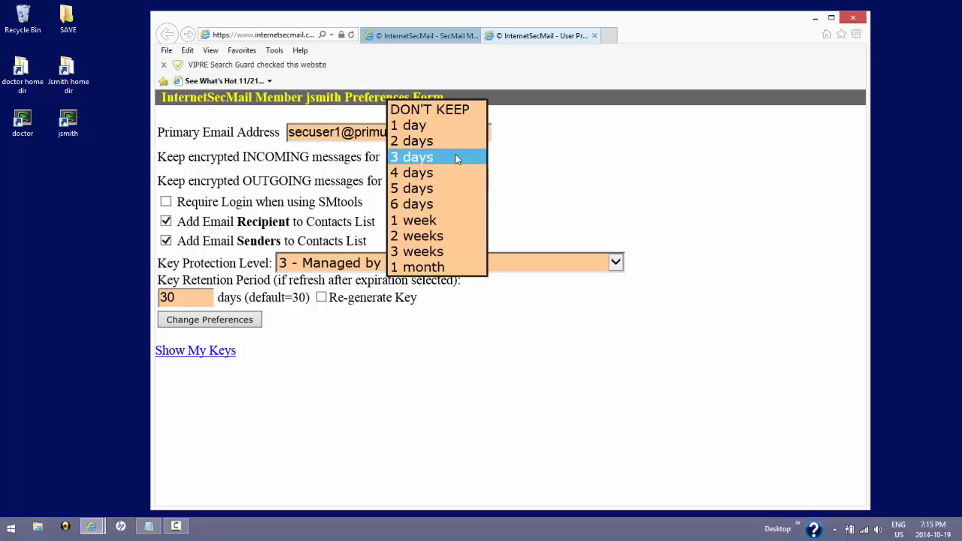
{"action": "left_click", "coordinate": [435, 112]}
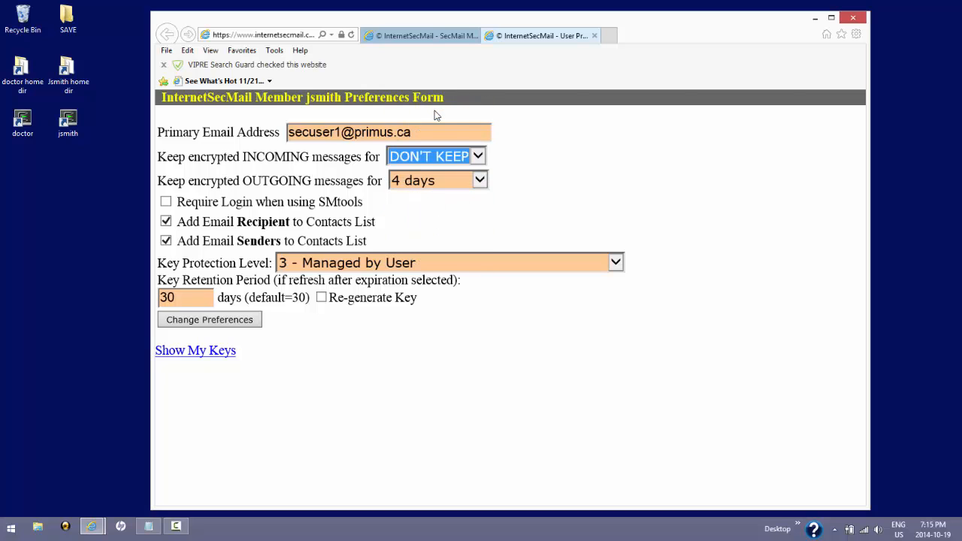
{"action": "left_click", "coordinate": [474, 158]}
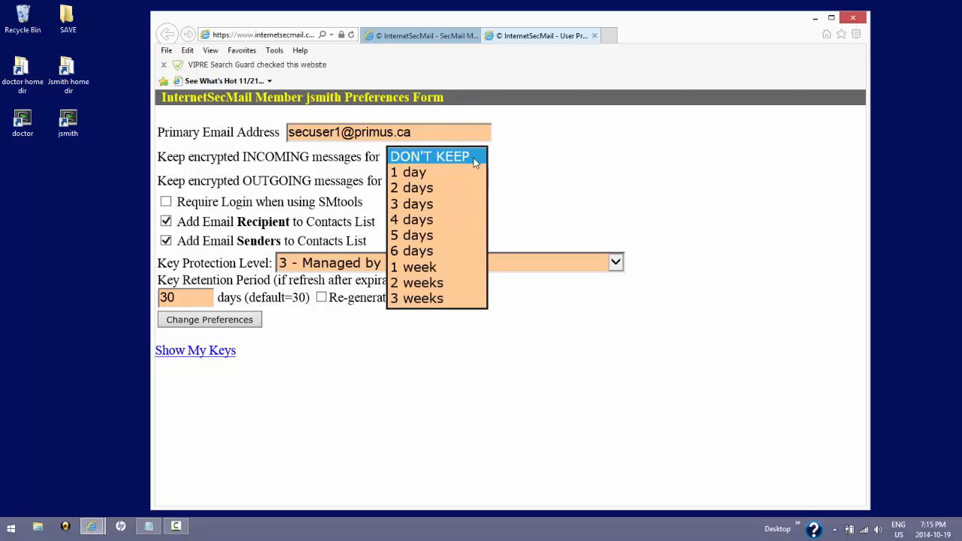
{"action": "left_click", "coordinate": [448, 205]}
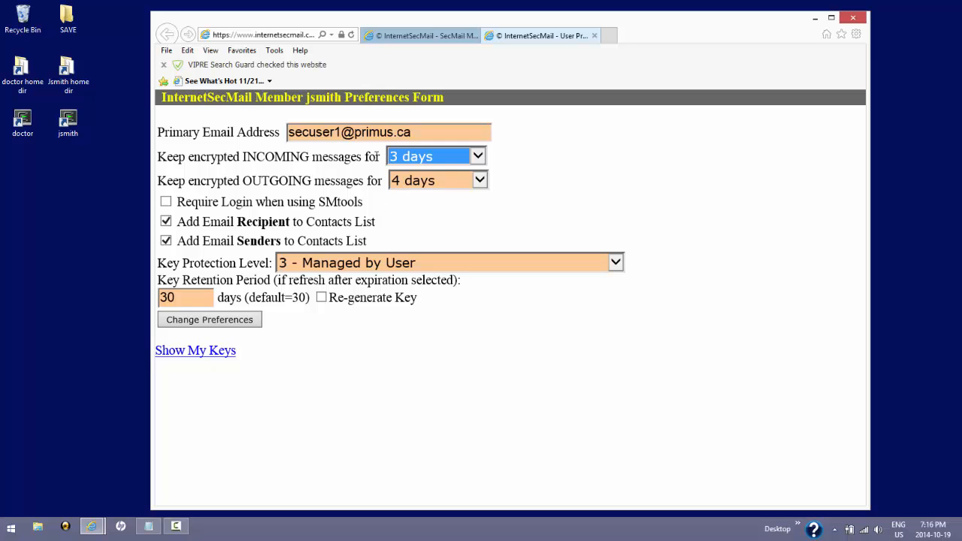
{"action": "left_click", "coordinate": [363, 157]}
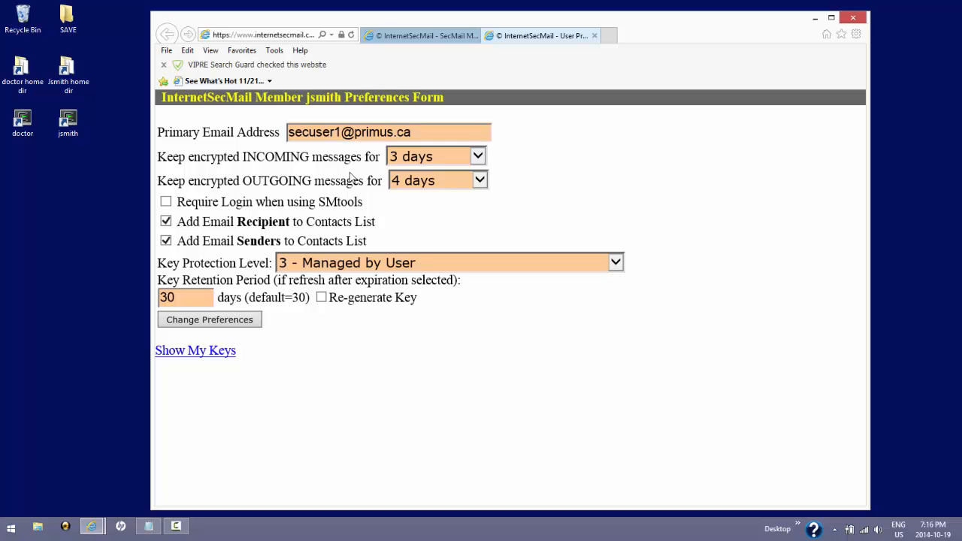
Step: Tick 'Require Login when using SMtools' and highlight the word SMtools
{"action": "left_click", "coordinate": [167, 203]}
{"action": "left_click_drag", "start_coordinate": [319, 201], "coordinate": [365, 202]}
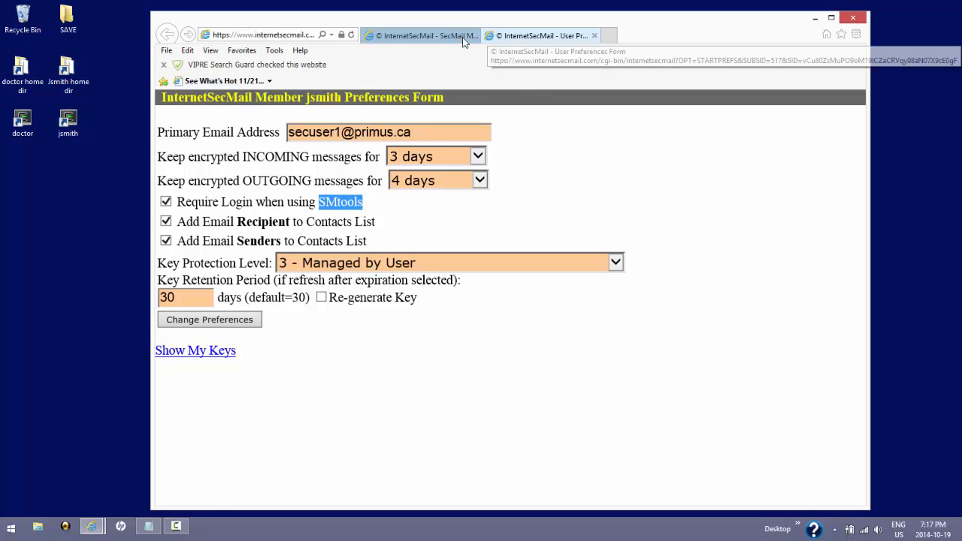
Step: Switch back and forth between the SecMail Main Screen and User Preferences tabs
{"action": "left_click", "coordinate": [429, 35]}
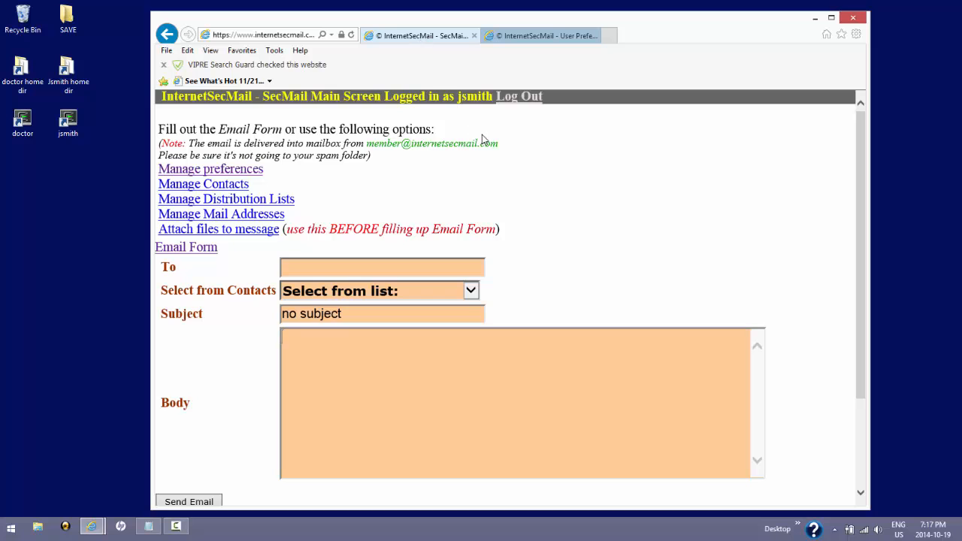
{"action": "left_click", "coordinate": [557, 38]}
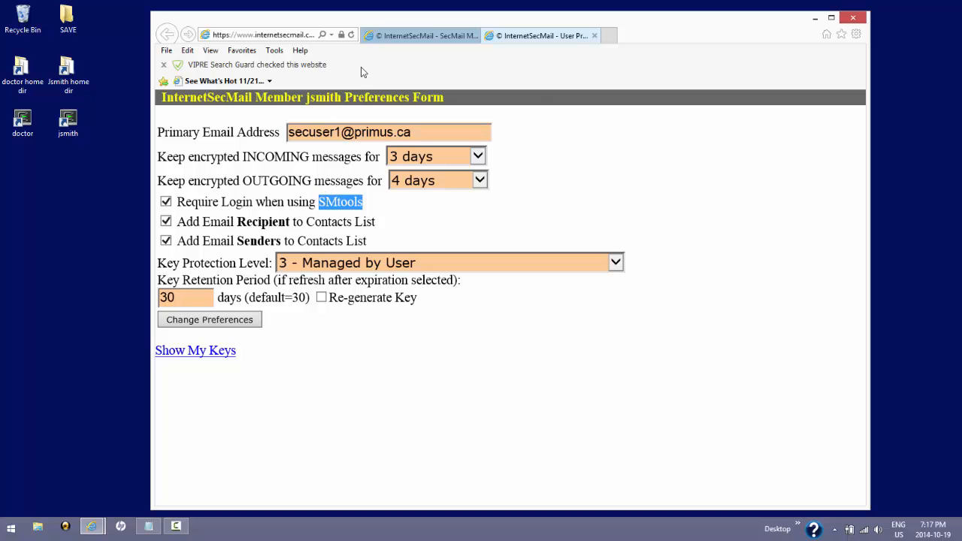
{"action": "left_click", "coordinate": [411, 36]}
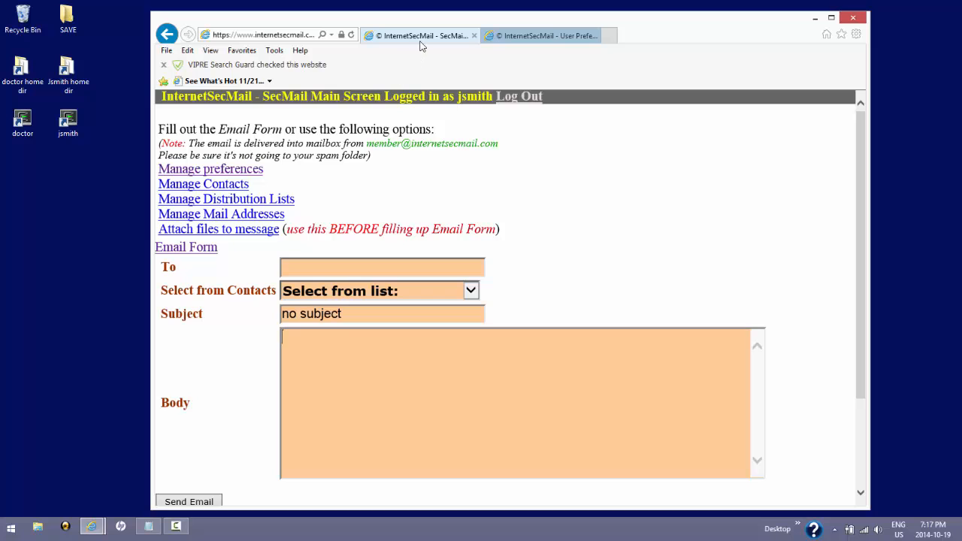
{"action": "left_click", "coordinate": [519, 38]}
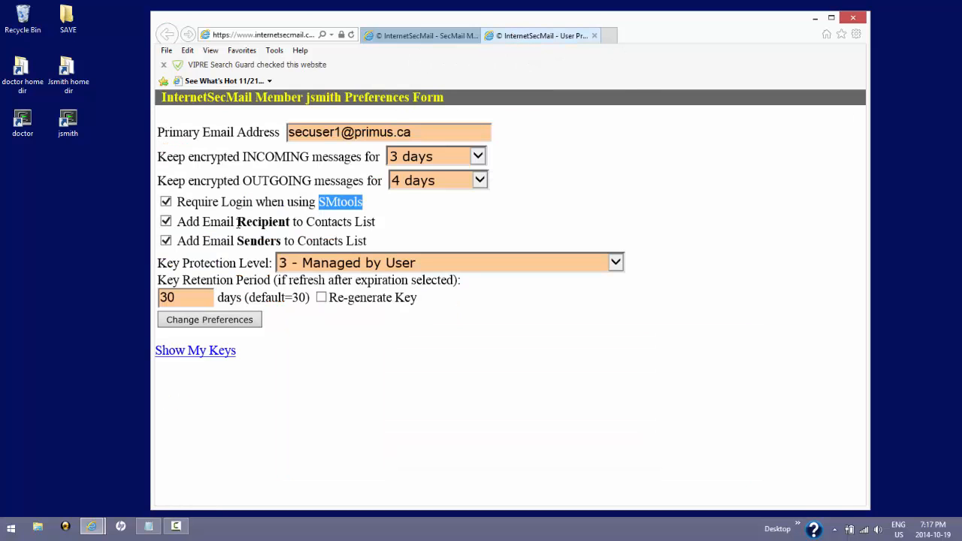
Step: Uncheck 'Require Login when using SMtools', then return to the SecMail Main Screen
{"action": "left_click", "coordinate": [166, 202]}
{"action": "left_click", "coordinate": [166, 202]}
{"action": "left_click", "coordinate": [166, 201]}
{"action": "left_click", "coordinate": [426, 223]}
{"action": "left_click", "coordinate": [429, 36]}
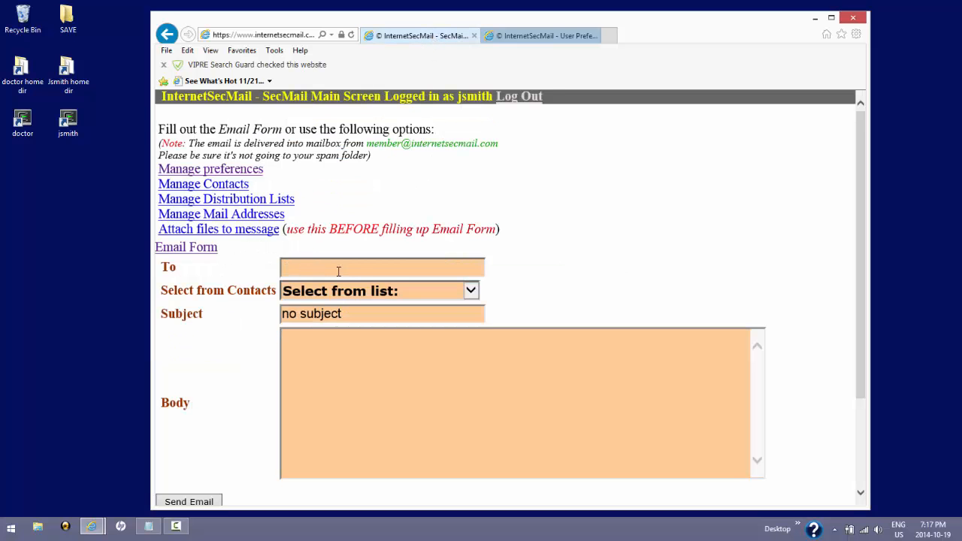
Step: Pick secmail from contacts, reset to 'Select from list:', and type a recipient's member name by hand
{"action": "left_click", "coordinate": [471, 291]}
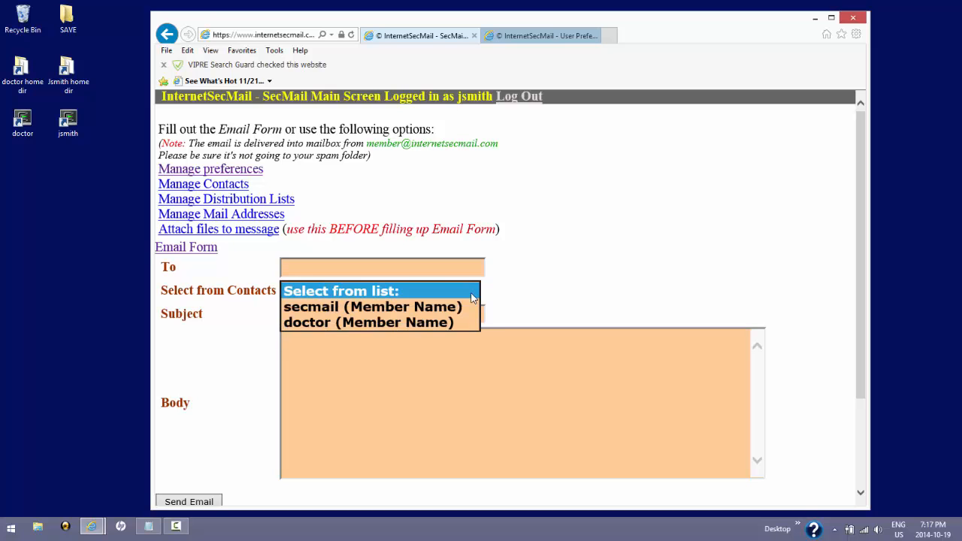
{"action": "left_click", "coordinate": [418, 308]}
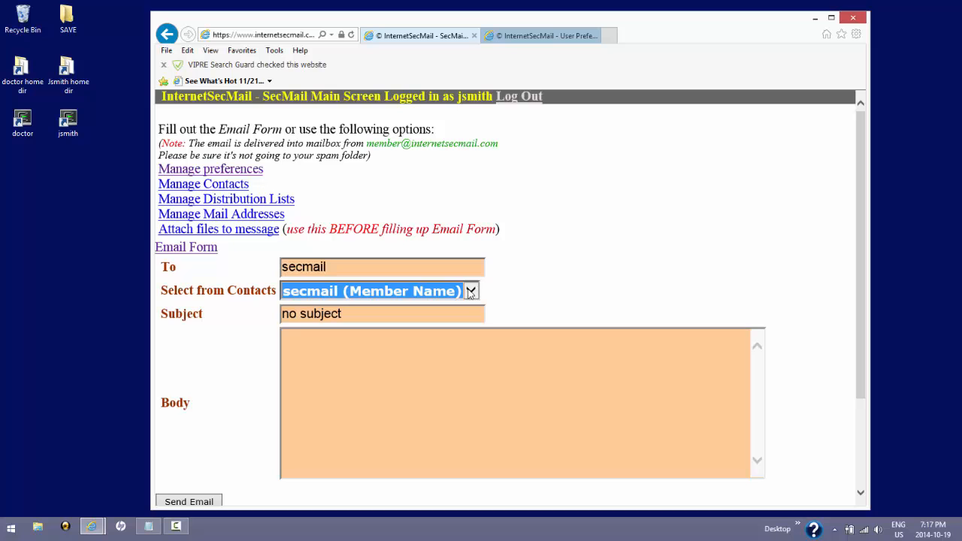
{"action": "left_click", "coordinate": [468, 292]}
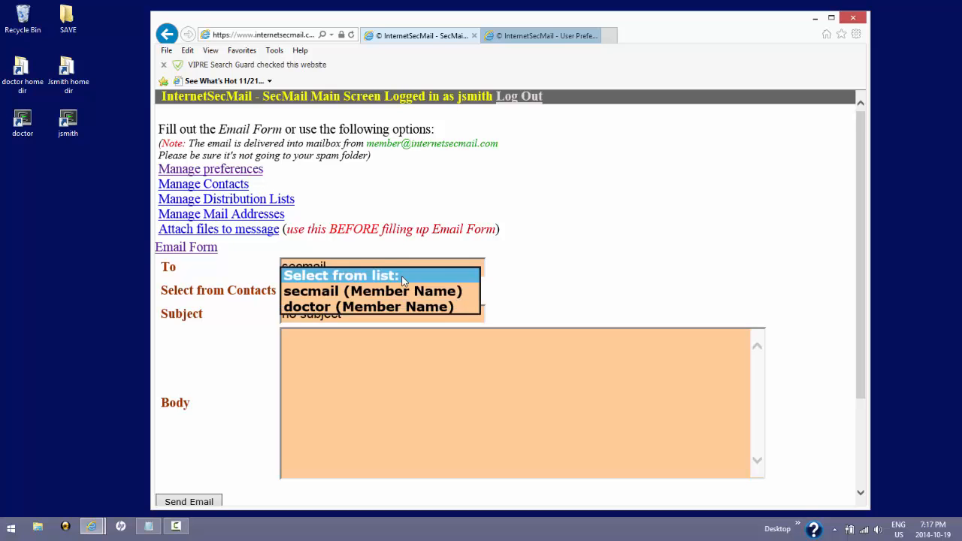
{"action": "left_click", "coordinate": [403, 278]}
{"action": "left_click", "coordinate": [351, 269]}
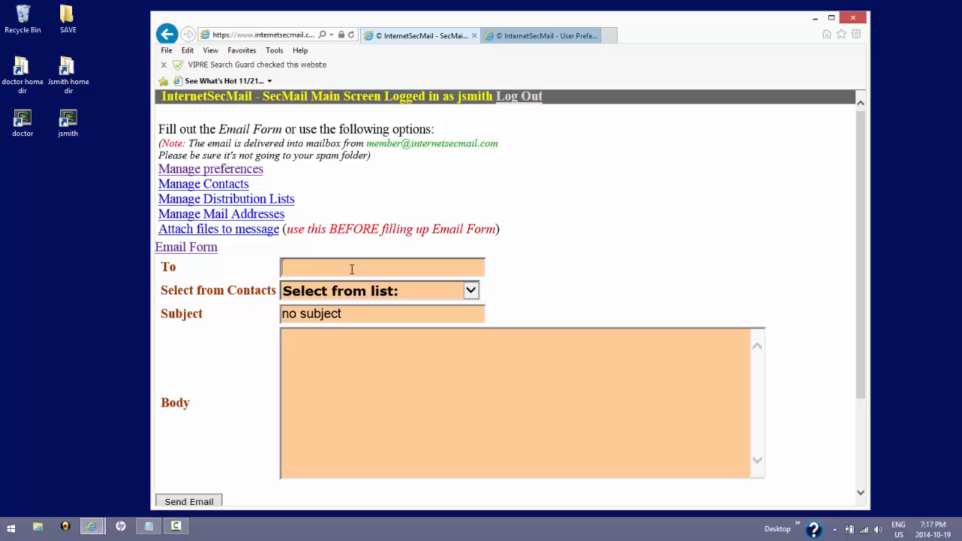
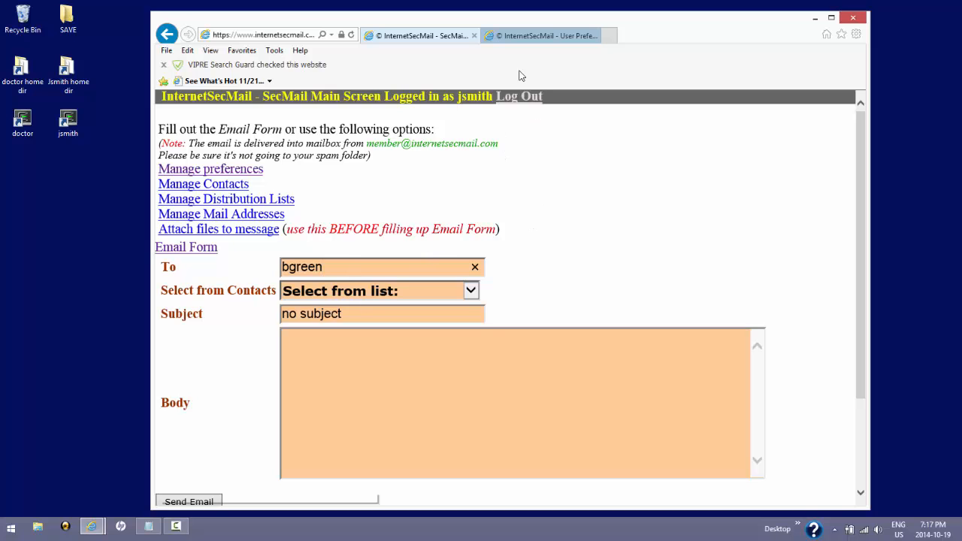
{"action": "left_click", "coordinate": [554, 36]}
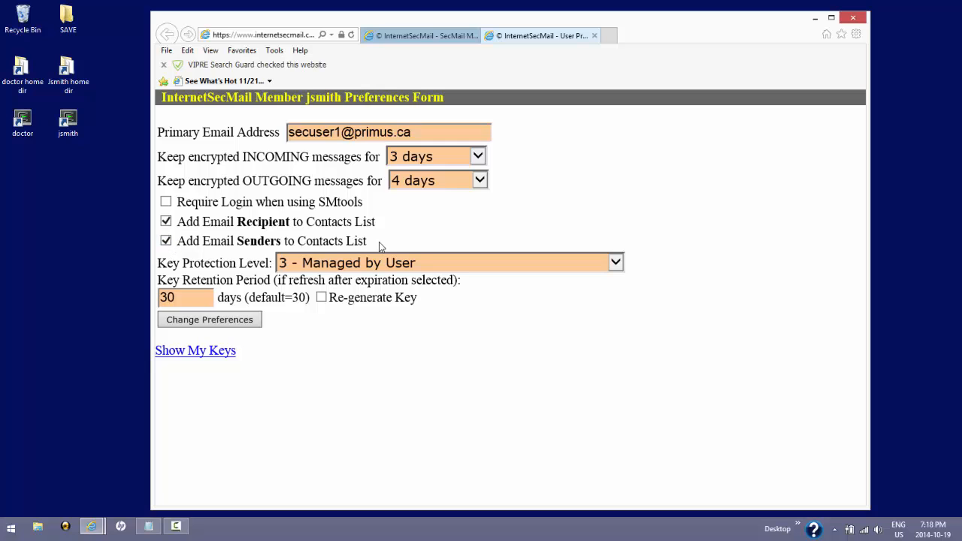
Step: Return to the SecMail Main Screen and open the Manage Contacts page
{"action": "left_click", "coordinate": [440, 36]}
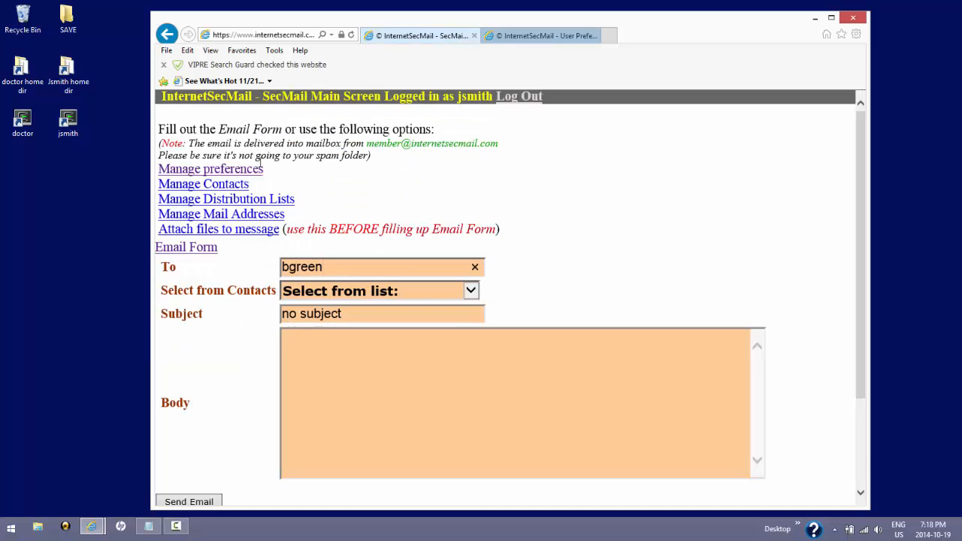
{"action": "left_click", "coordinate": [236, 192]}
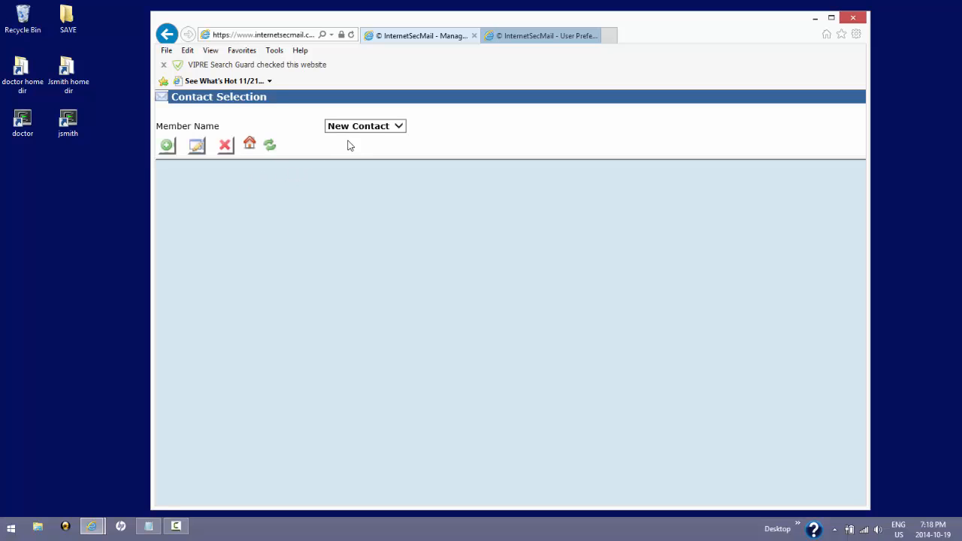
Step: Choose the doctor contact and list its details, showing member ID 492
{"action": "left_click", "coordinate": [391, 126]}
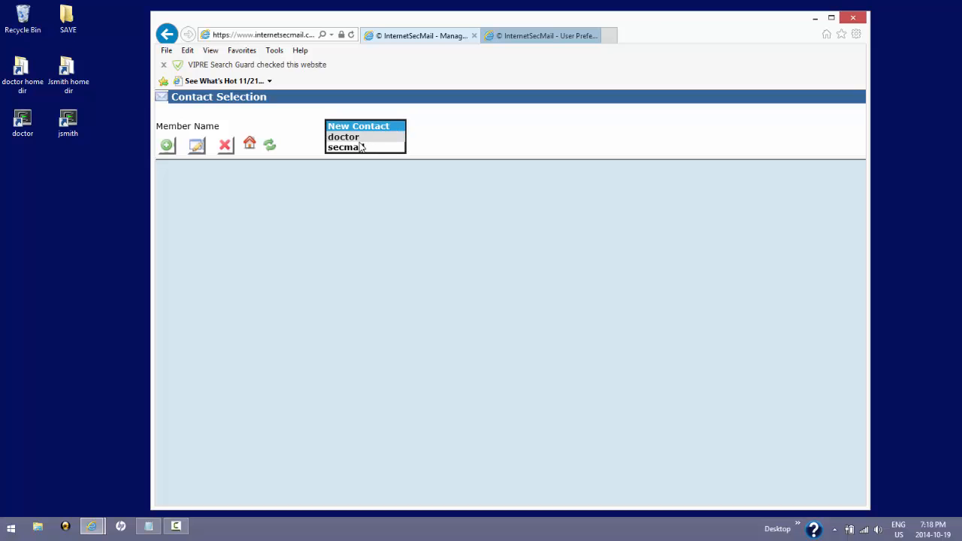
{"action": "left_click", "coordinate": [359, 139]}
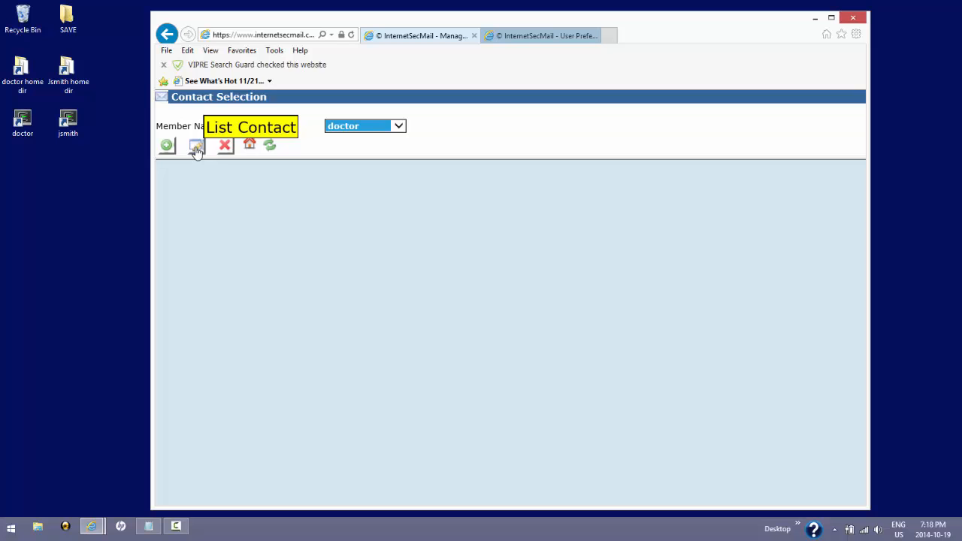
{"action": "left_click", "coordinate": [196, 147]}
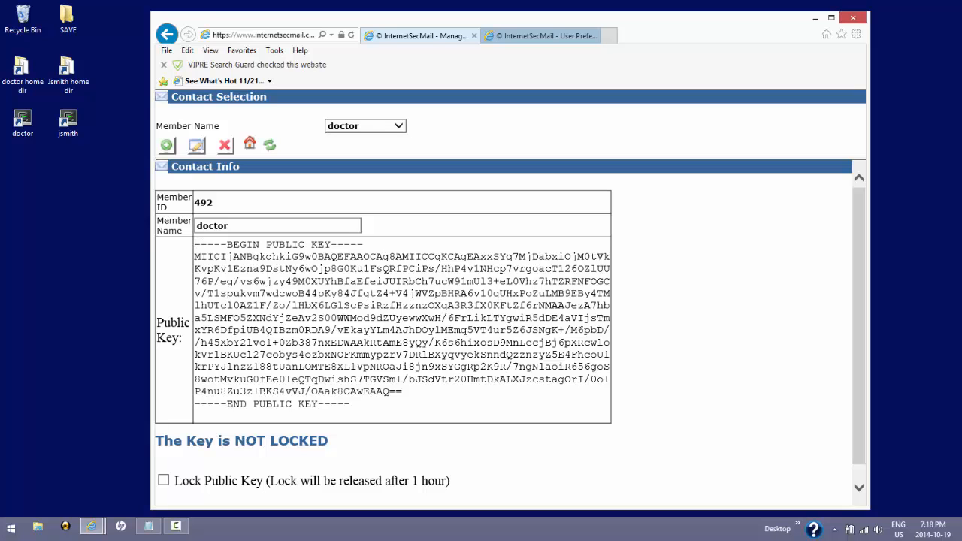
Step: Select the doctor contact's public key text and member name, then clear the selection
{"action": "left_click_drag", "start_coordinate": [196, 245], "coordinate": [356, 406]}
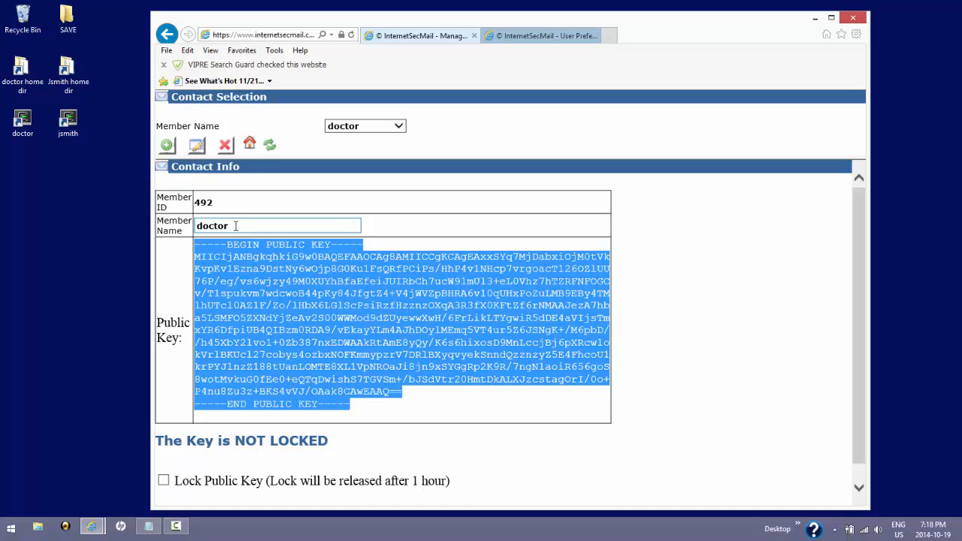
{"action": "left_click_drag", "start_coordinate": [236, 225], "coordinate": [200, 226]}
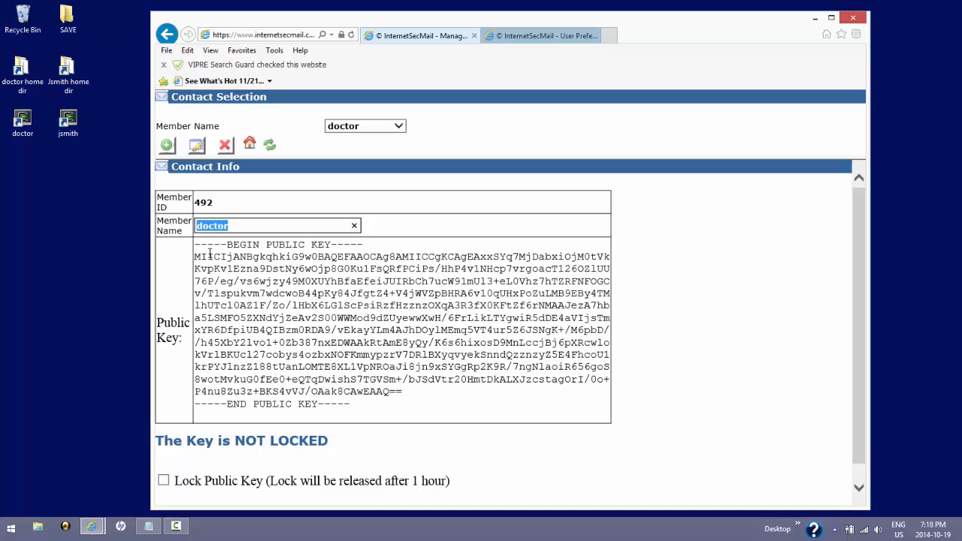
{"action": "left_click_drag", "start_coordinate": [196, 246], "coordinate": [363, 412]}
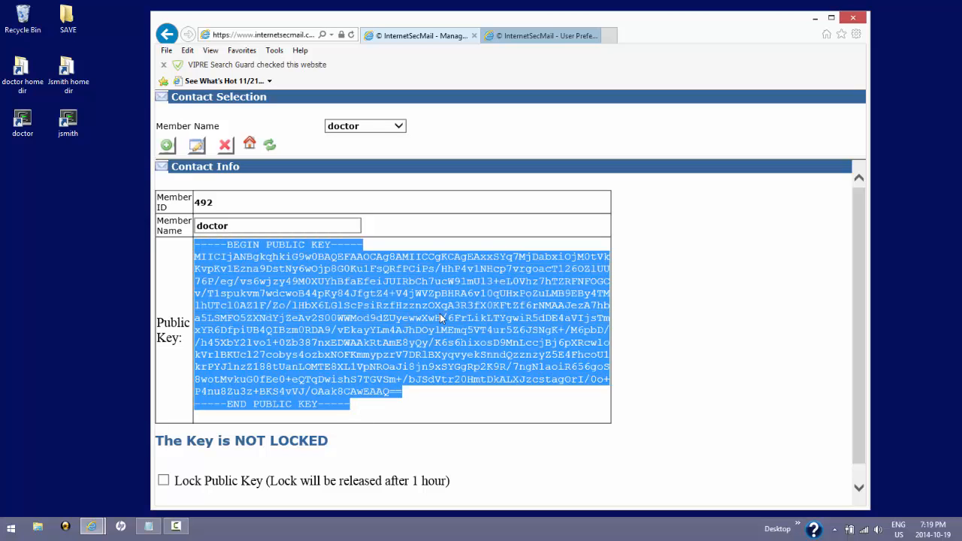
{"action": "left_click", "coordinate": [245, 222]}
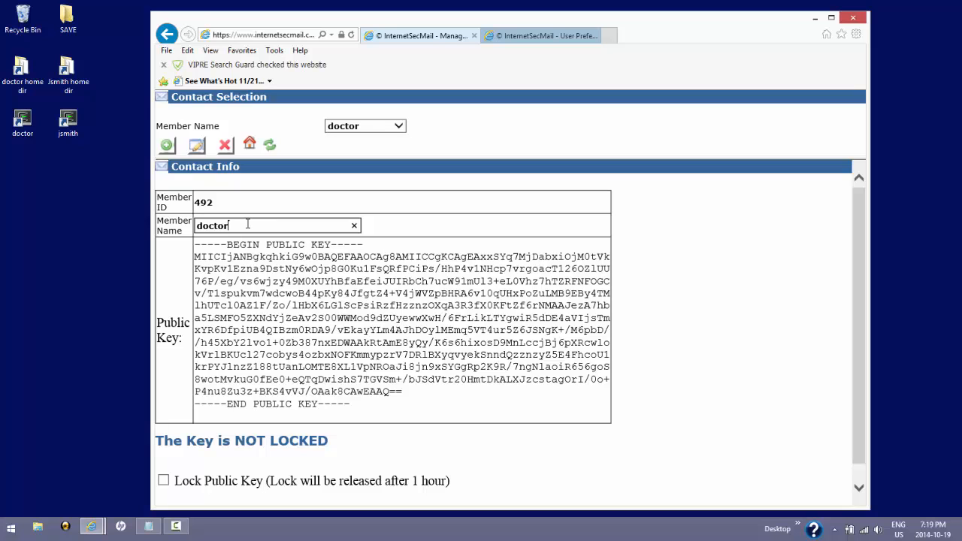
Step: On the preferences form, try protection level 0 - Generate by secmail and toggle key regeneration
{"action": "left_click", "coordinate": [538, 38]}
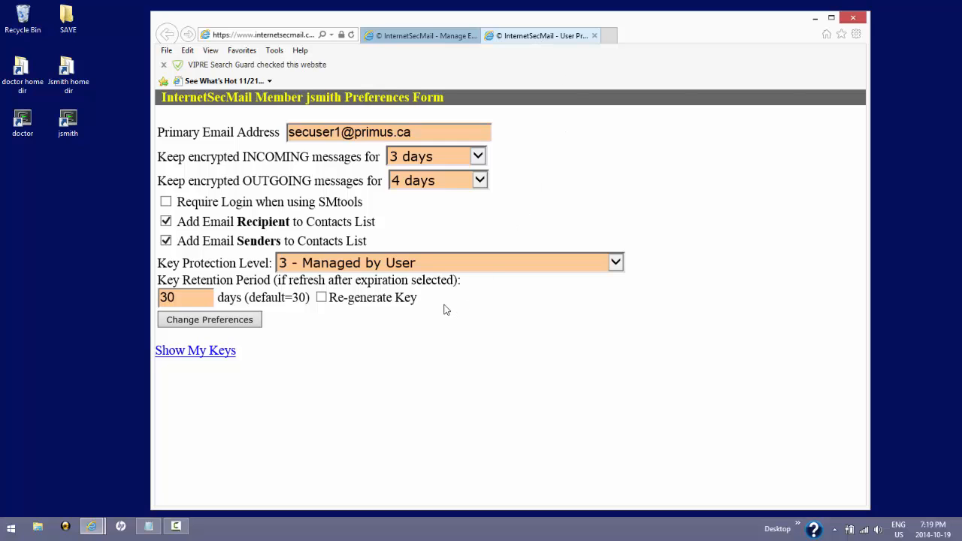
{"action": "left_click", "coordinate": [382, 264]}
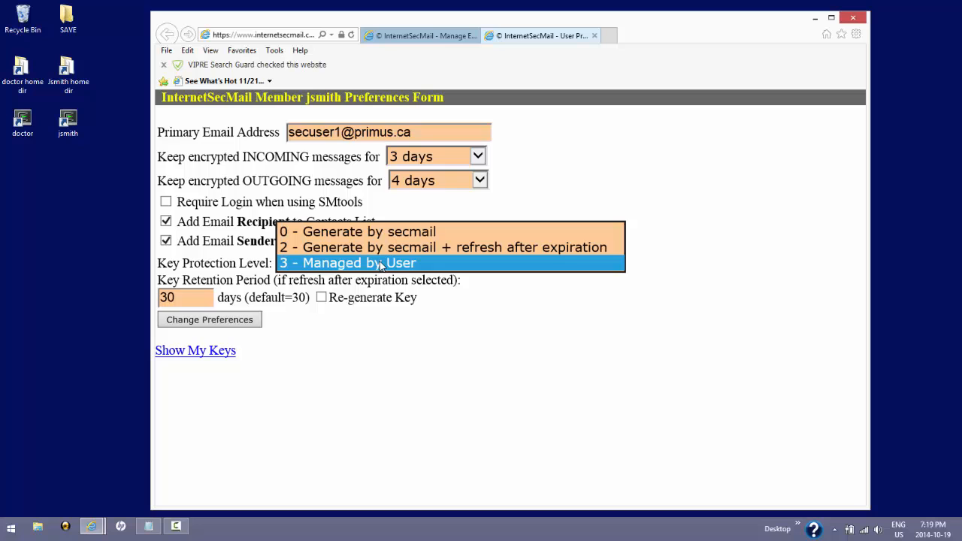
{"action": "left_click", "coordinate": [429, 236]}
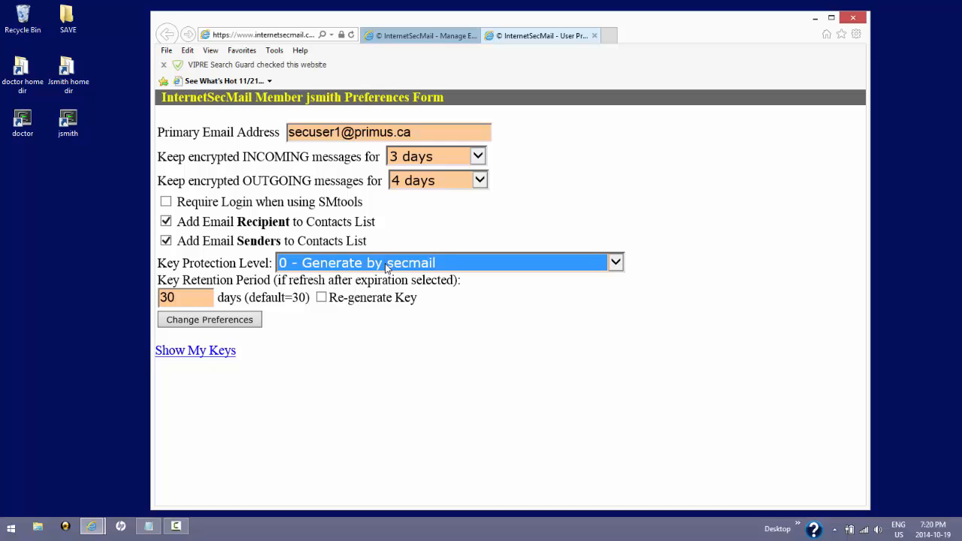
{"action": "left_click", "coordinate": [321, 299]}
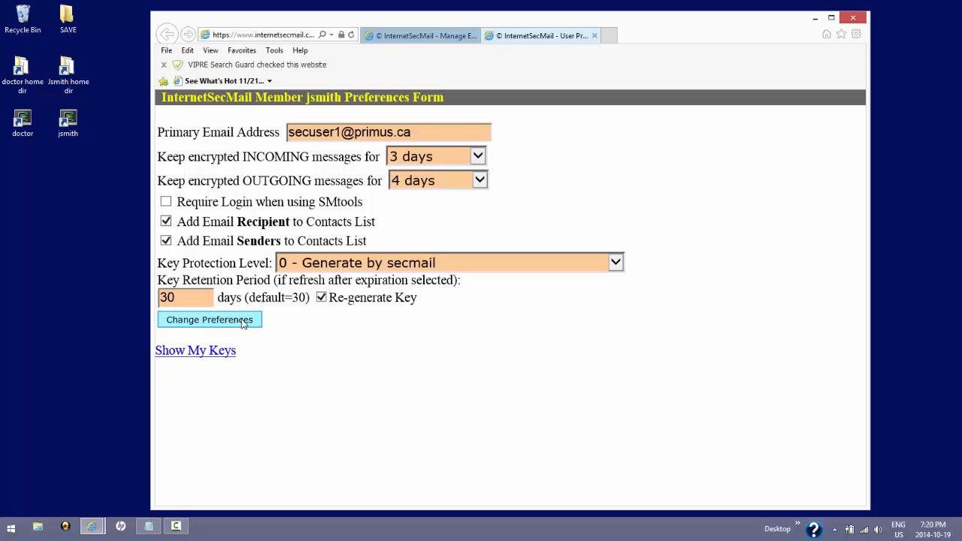
{"action": "left_click", "coordinate": [322, 298]}
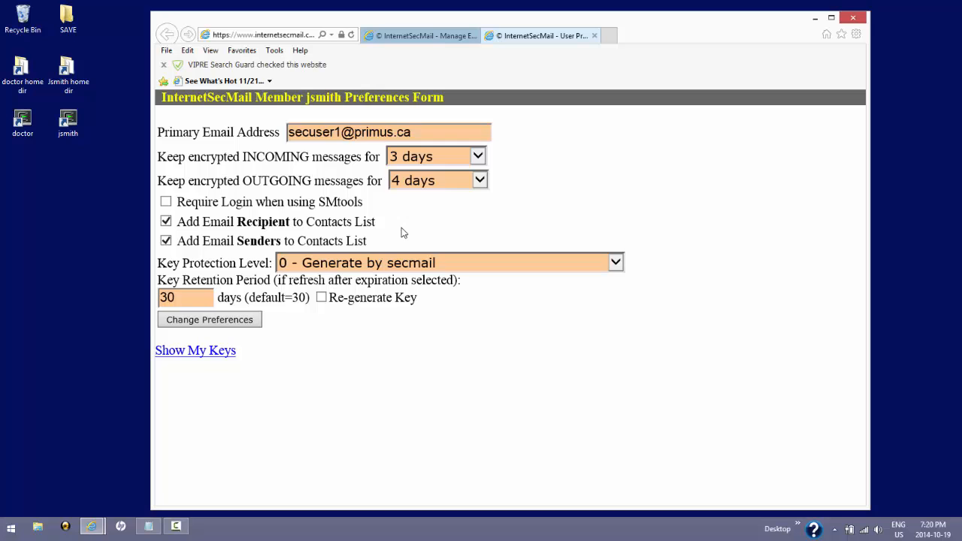
Step: Set Key Protection Level to 3 - Managed by User and save the preferences
{"action": "left_click", "coordinate": [448, 264]}
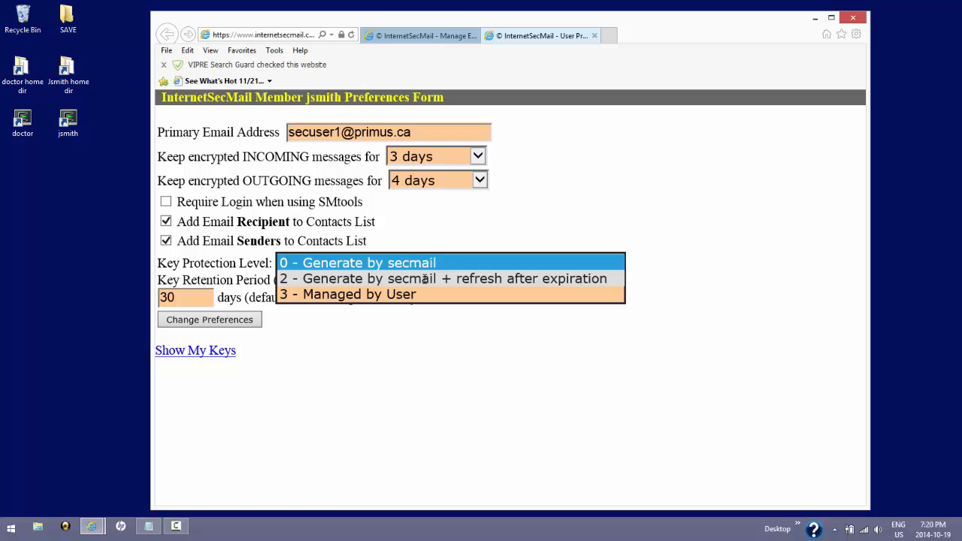
{"action": "left_click", "coordinate": [426, 279]}
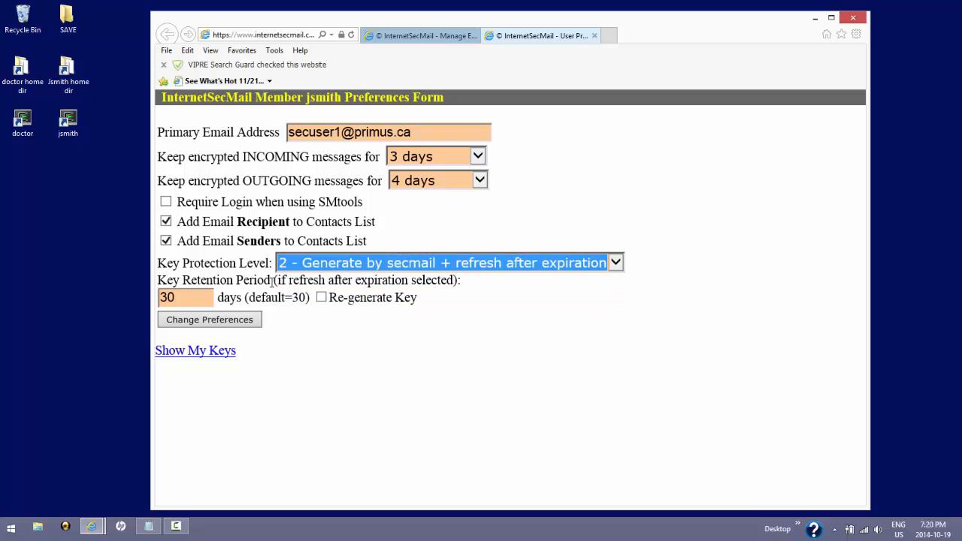
{"action": "left_click", "coordinate": [177, 297]}
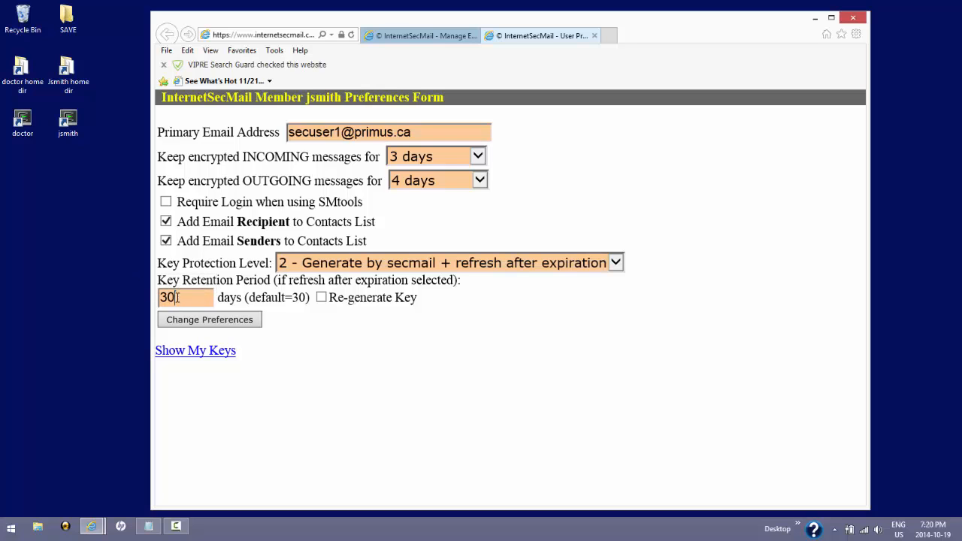
{"action": "double_click", "coordinate": [178, 298]}
{"action": "left_click", "coordinate": [186, 297]}
{"action": "left_click", "coordinate": [406, 263]}
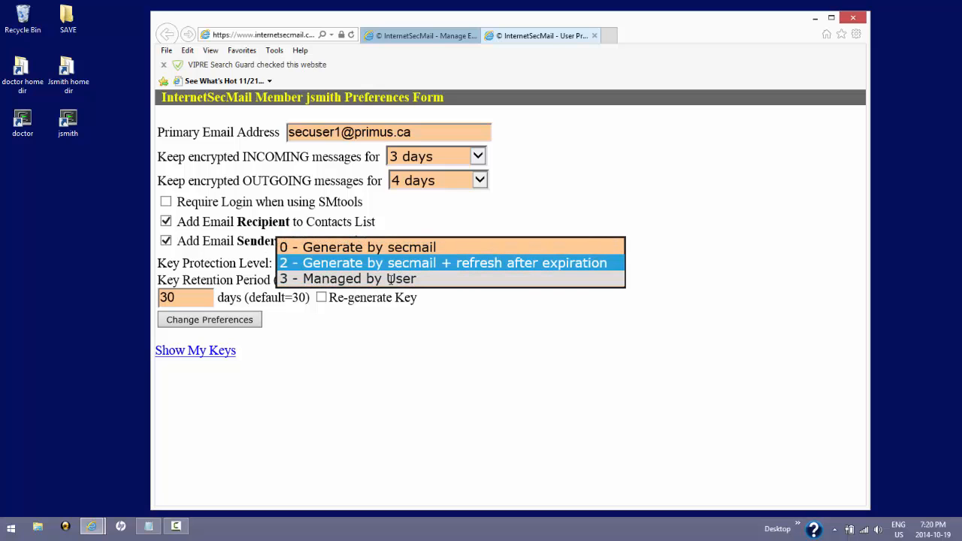
{"action": "left_click", "coordinate": [391, 279]}
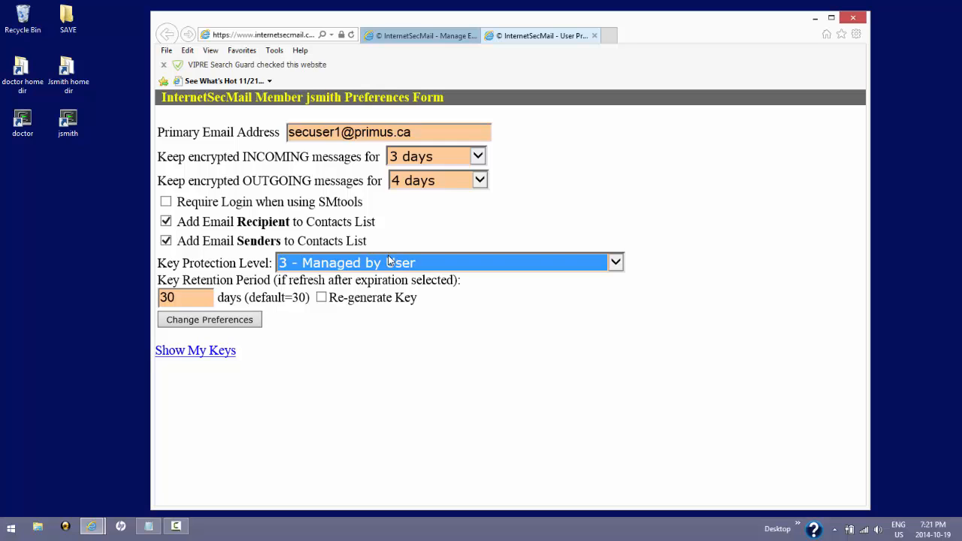
{"action": "left_click", "coordinate": [254, 321]}
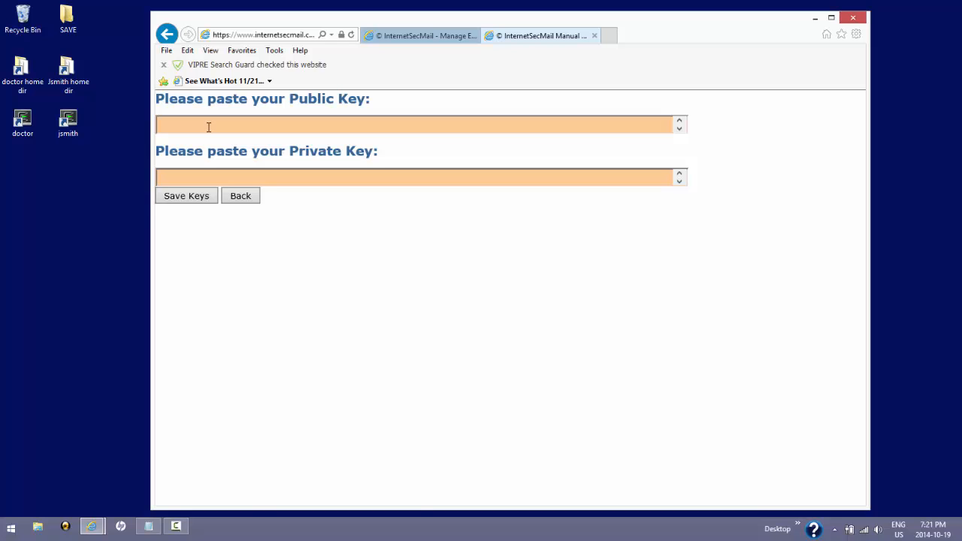
Step: Go back from the manual key page to the Preferences Form using the browser's Back command
{"action": "right_click", "coordinate": [263, 238]}
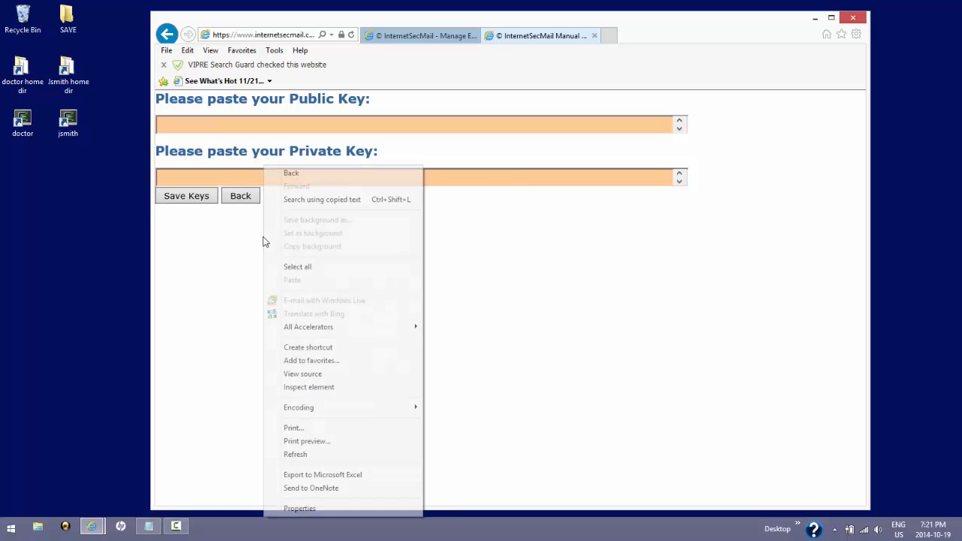
{"action": "left_click", "coordinate": [293, 172]}
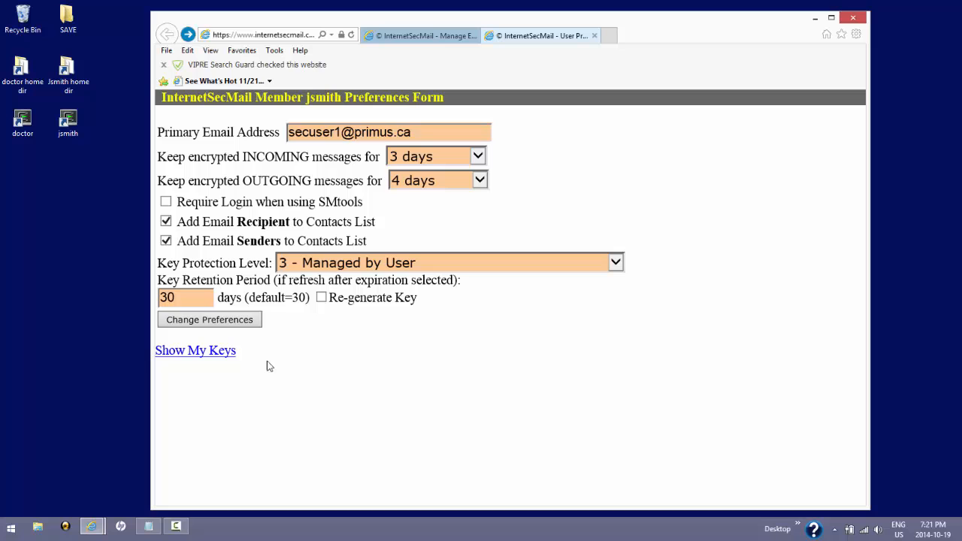
Step: Show the account's public and private keys and scroll down through them
{"action": "left_click", "coordinate": [225, 351]}
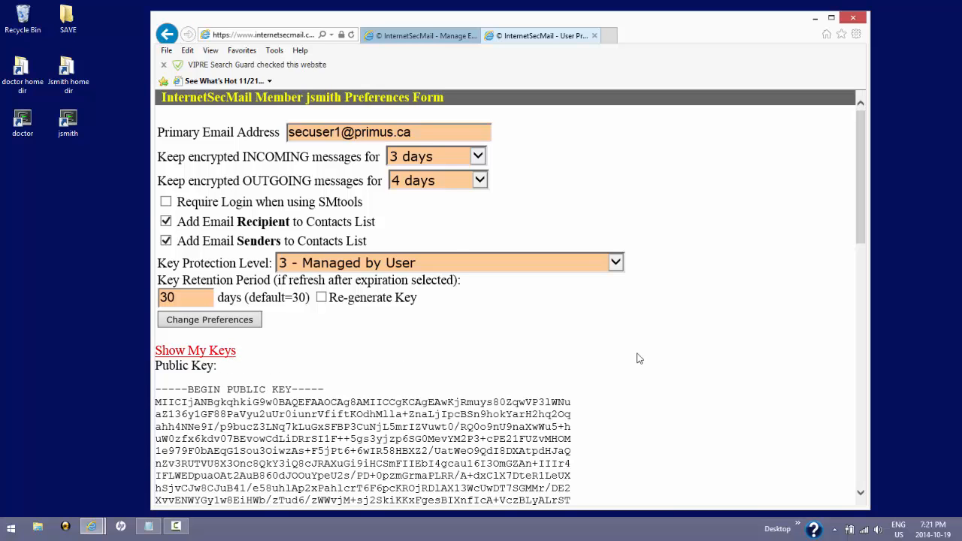
{"action": "scroll", "coordinate": [679, 367], "scroll_direction": "down", "scroll_amount": 4}
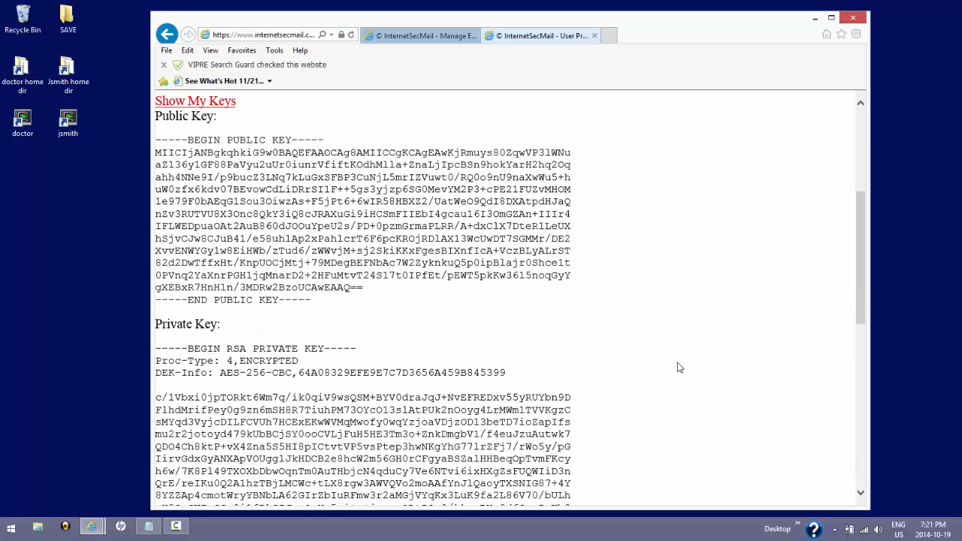
{"action": "scroll", "coordinate": [679, 368], "scroll_direction": "down", "scroll_amount": 4}
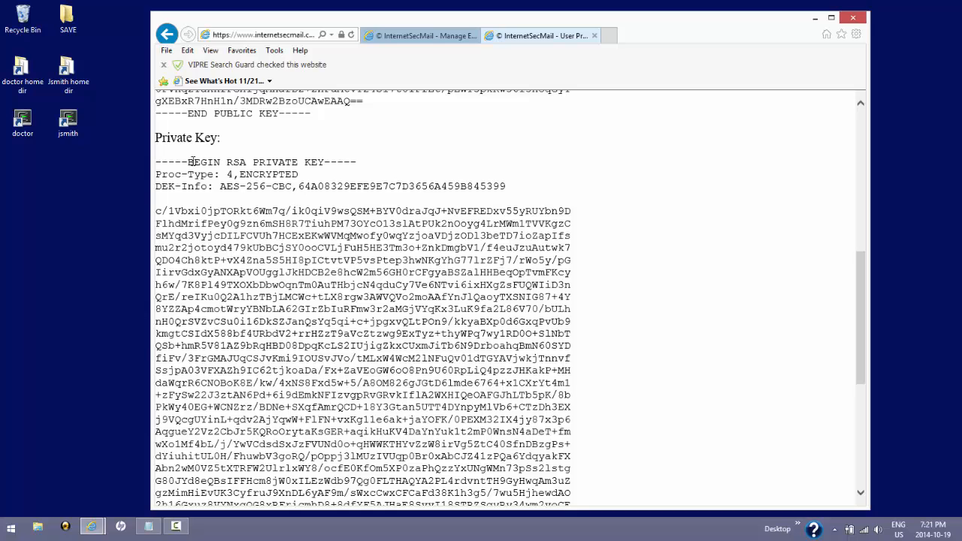
Step: Highlight the private key header lines through DEK-Info, then close User Preferences
{"action": "left_click_drag", "start_coordinate": [156, 162], "coordinate": [409, 186]}
{"action": "left_click_drag", "start_coordinate": [490, 187], "coordinate": [520, 190]}
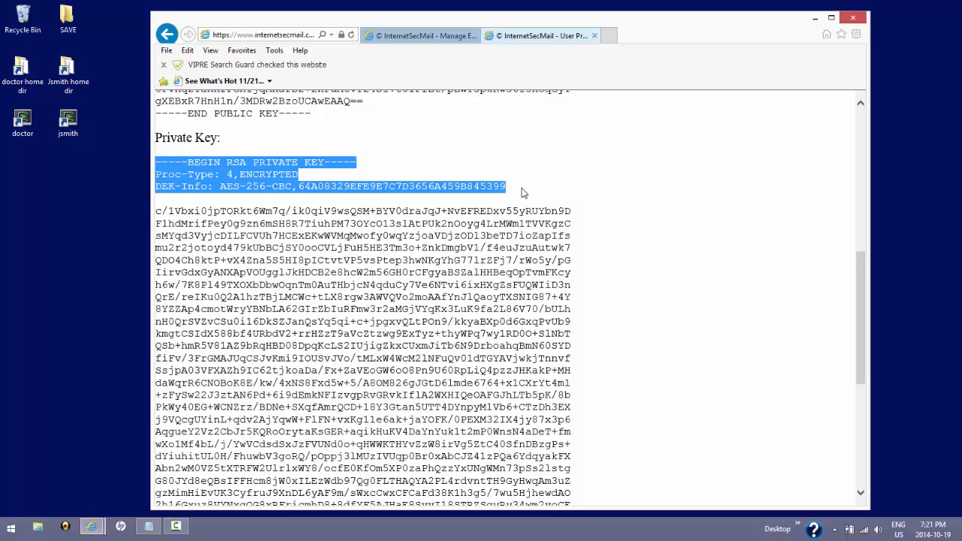
{"action": "left_click", "coordinate": [524, 193]}
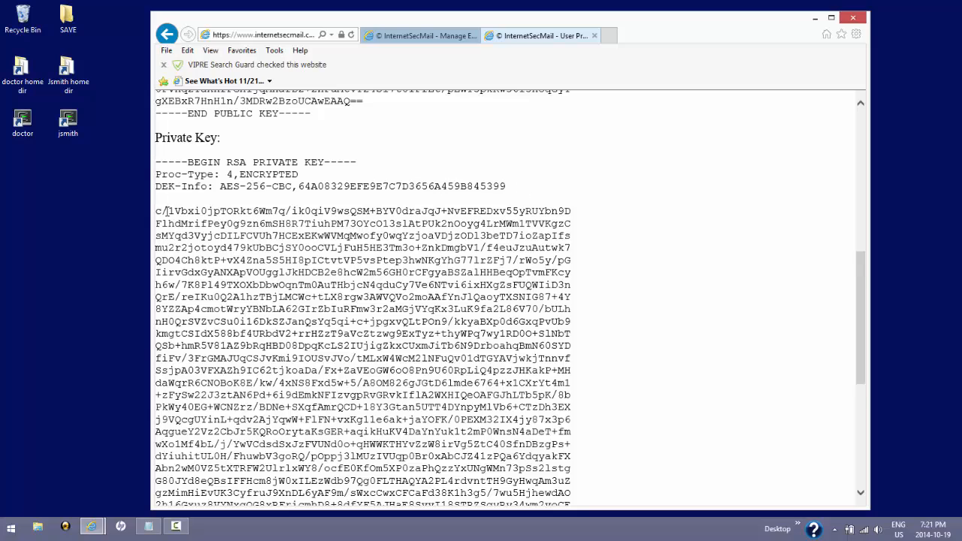
{"action": "scroll", "coordinate": [361, 233], "scroll_direction": "down", "scroll_amount": 5}
{"action": "scroll", "coordinate": [541, 252], "scroll_direction": "up", "scroll_amount": 5}
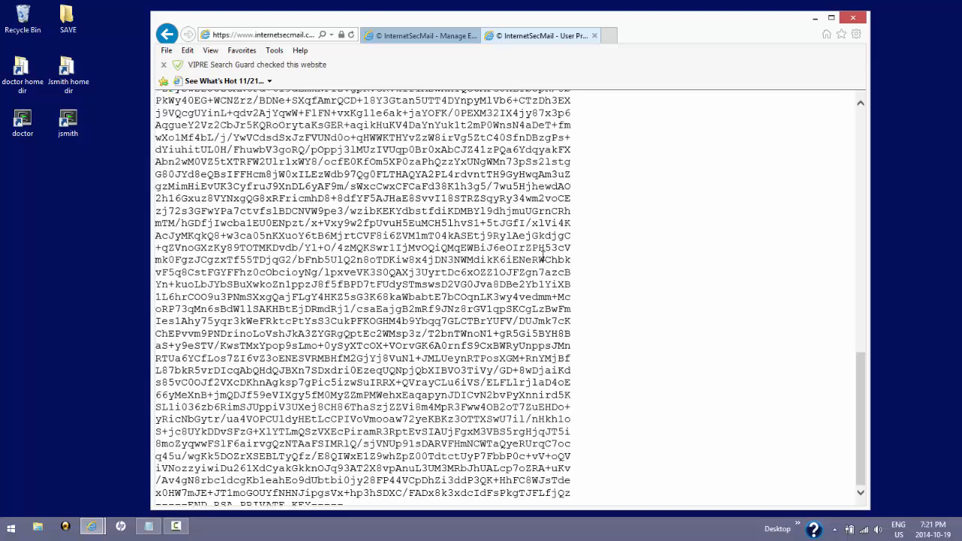
{"action": "scroll", "coordinate": [528, 237], "scroll_direction": "up", "scroll_amount": 6}
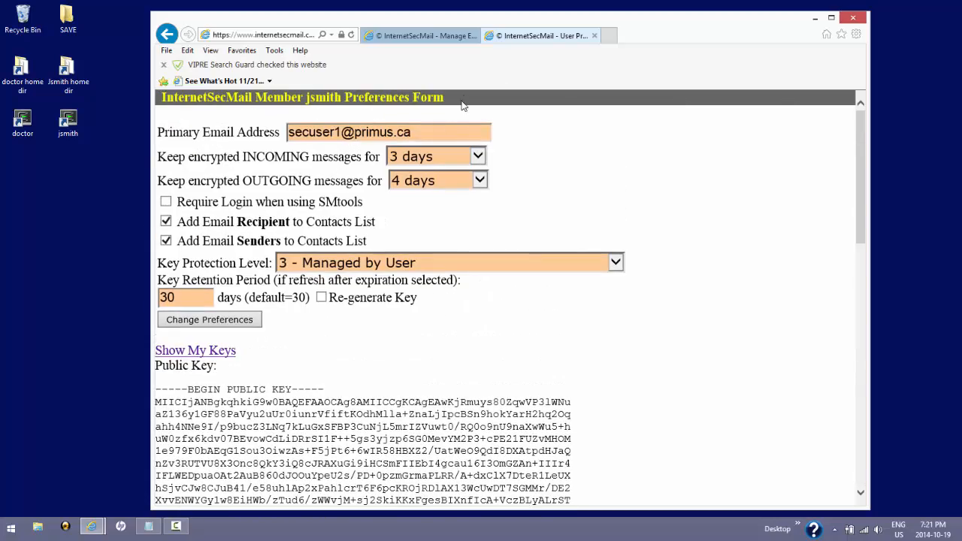
{"action": "left_click", "coordinate": [594, 36]}
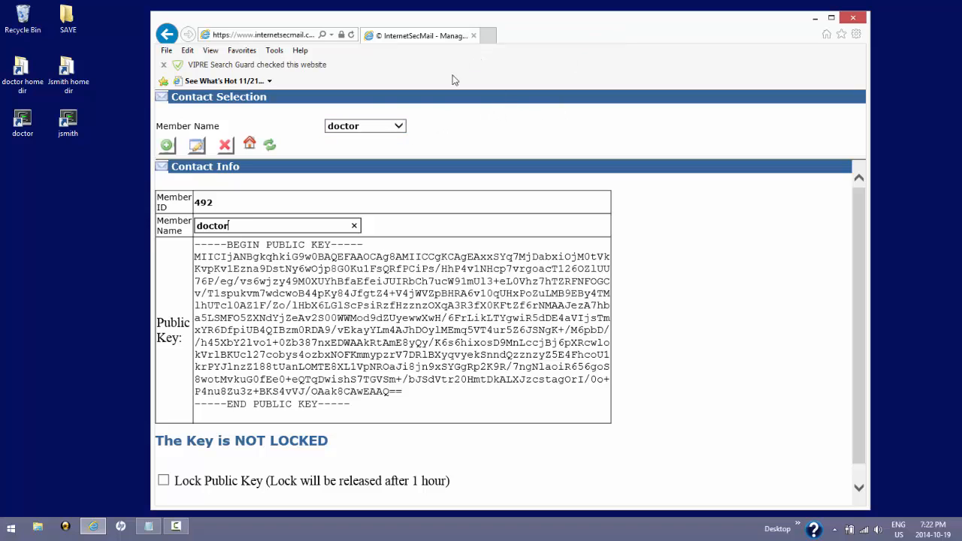
Step: Go home from the doctor's Contact Info page to the SecMail main screen
{"action": "left_click", "coordinate": [251, 145]}
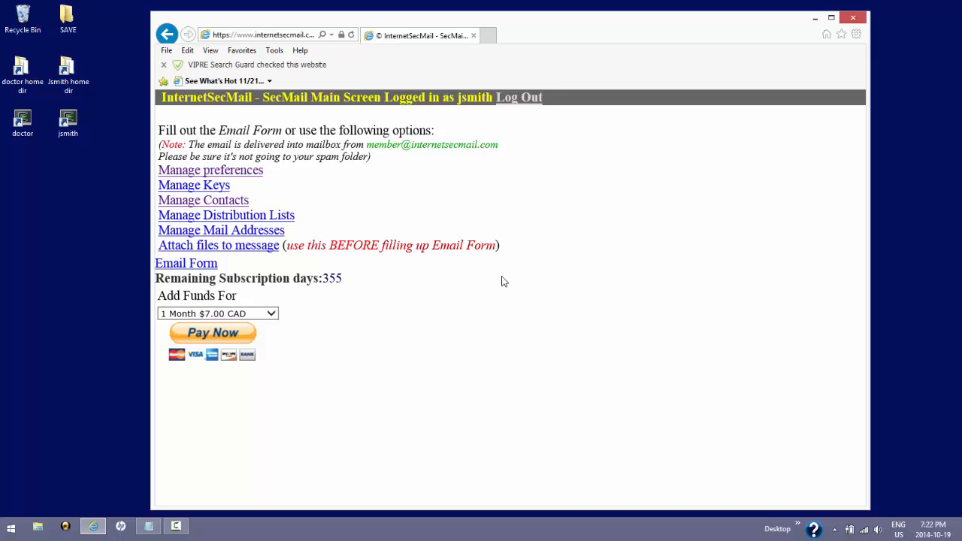
Step: Toggle the Email Form open and shut, log out, and narrow the browser window
{"action": "left_click", "coordinate": [213, 268]}
{"action": "left_click", "coordinate": [213, 267]}
{"action": "left_click", "coordinate": [526, 102]}
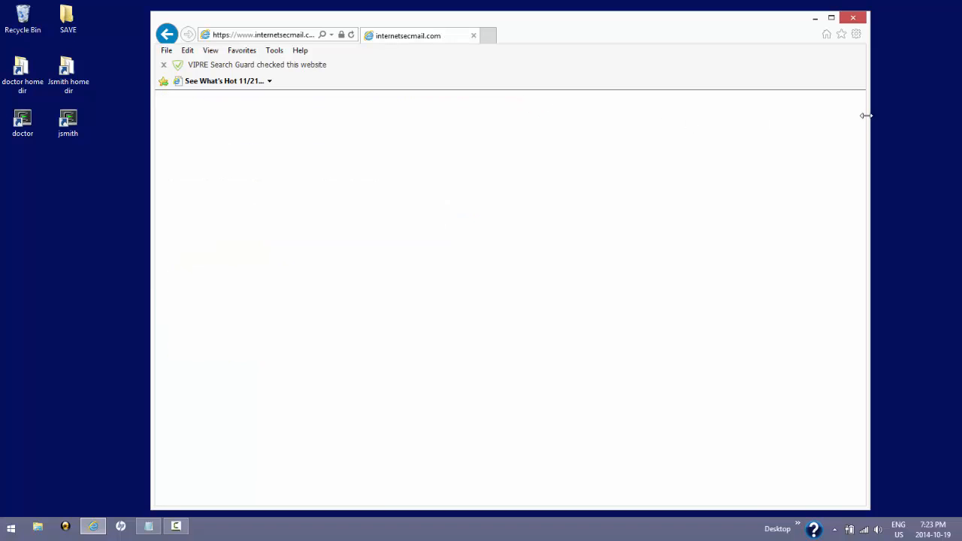
{"action": "left_click_drag", "start_coordinate": [867, 115], "coordinate": [641, 124]}
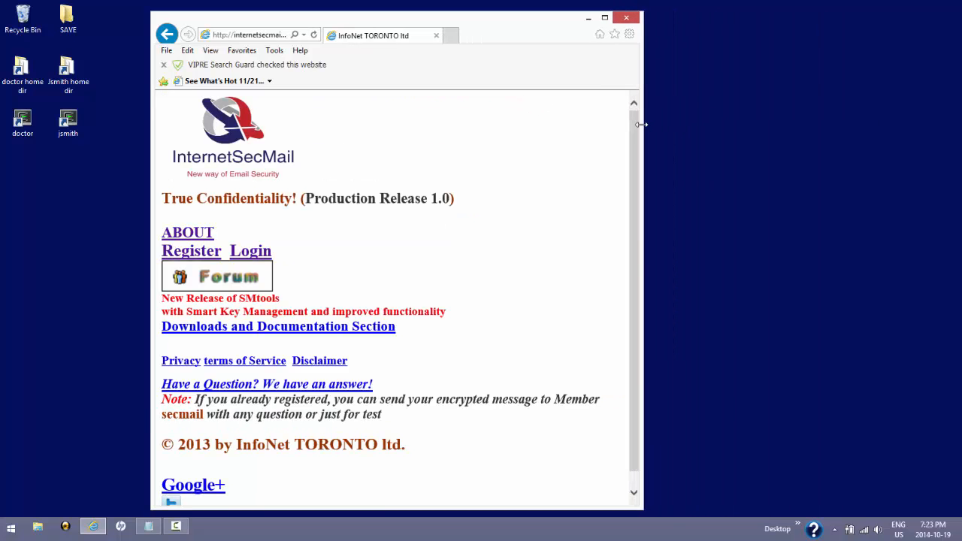